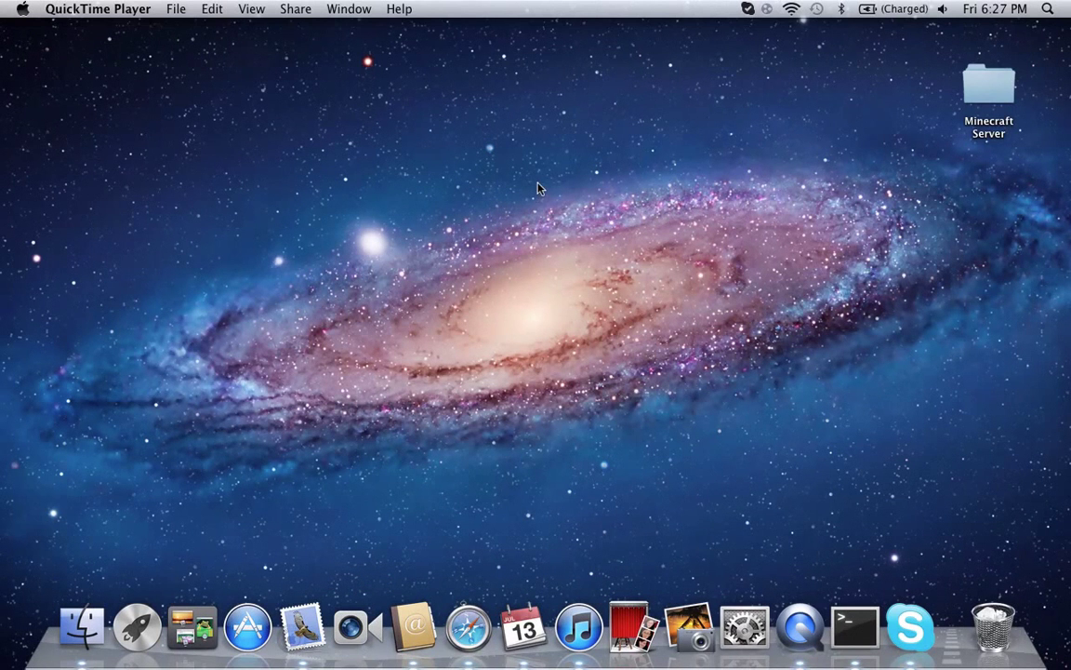
- Launch QuickTime Player from the Launchpad application grid
{"action": "left_click", "coordinate": [531, 226]}
{"action": "key", "text": "F4"}
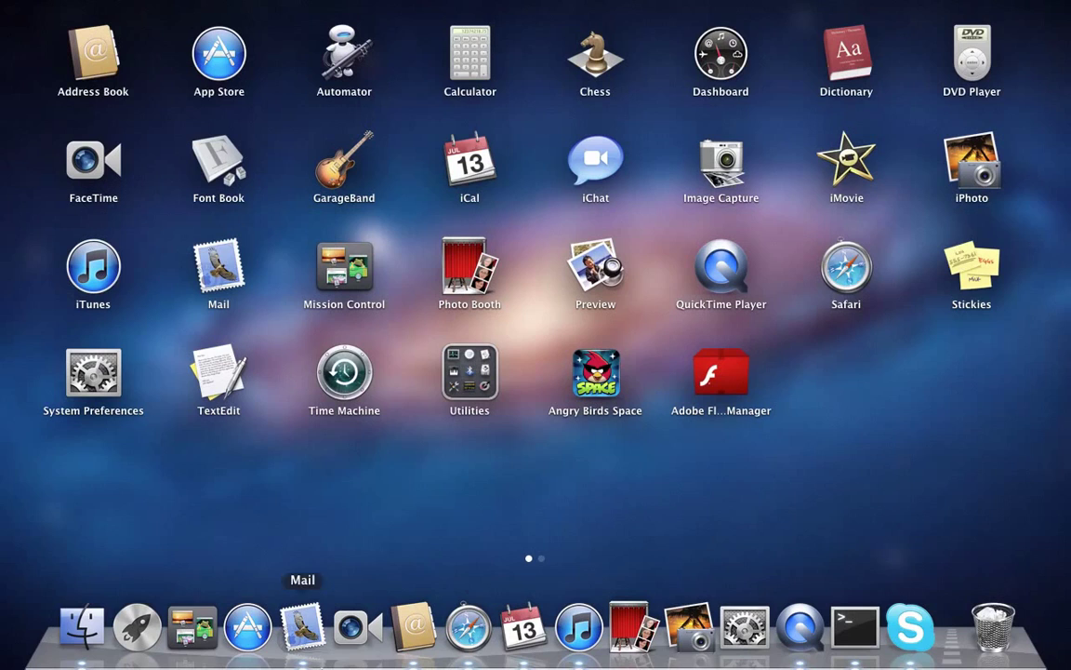
{"action": "left_click", "coordinate": [729, 289]}
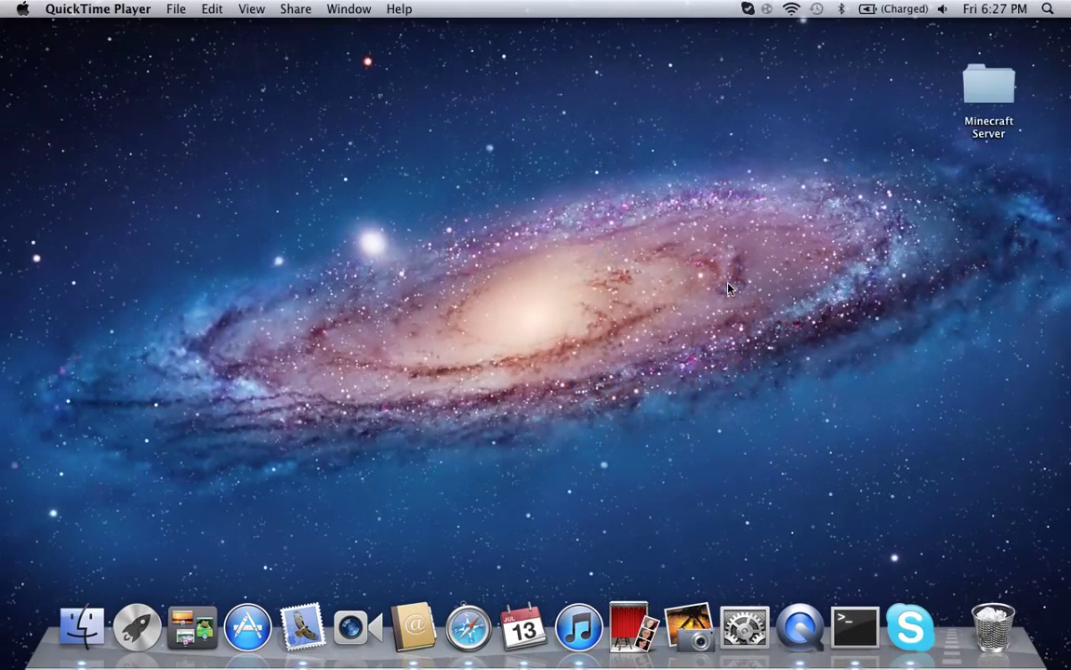
- Search Spotlight for 'quick' and open the QuickTime Player top hit
{"action": "left_click", "coordinate": [1051, 9]}
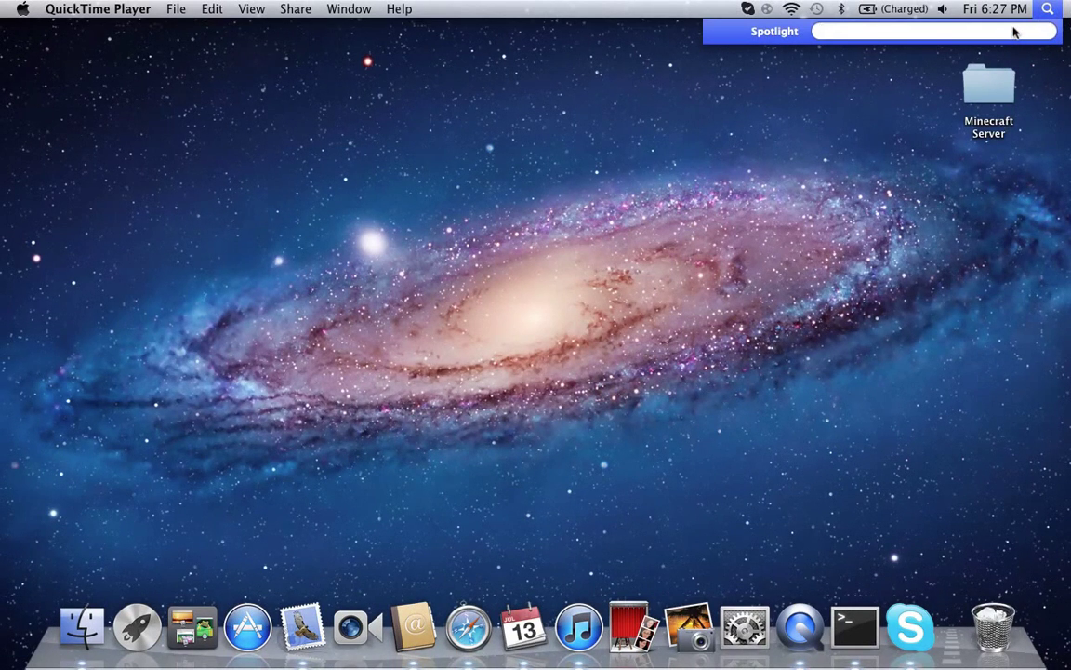
{"action": "type", "text": "quik"}
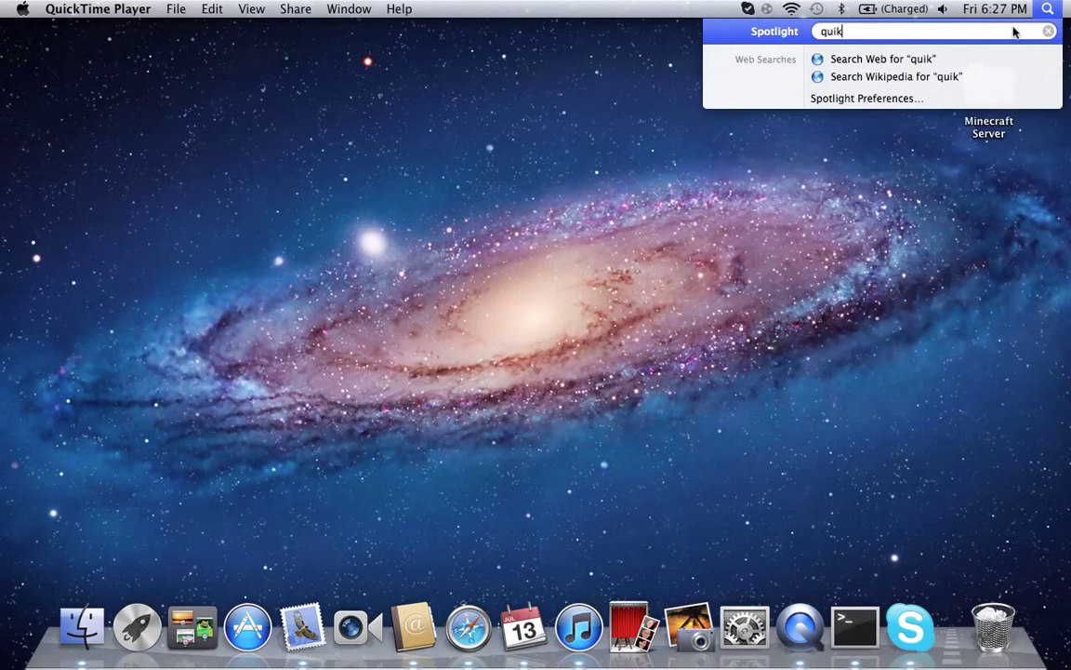
{"action": "key", "text": "BackSpace"}
{"action": "type", "text": "ck"}
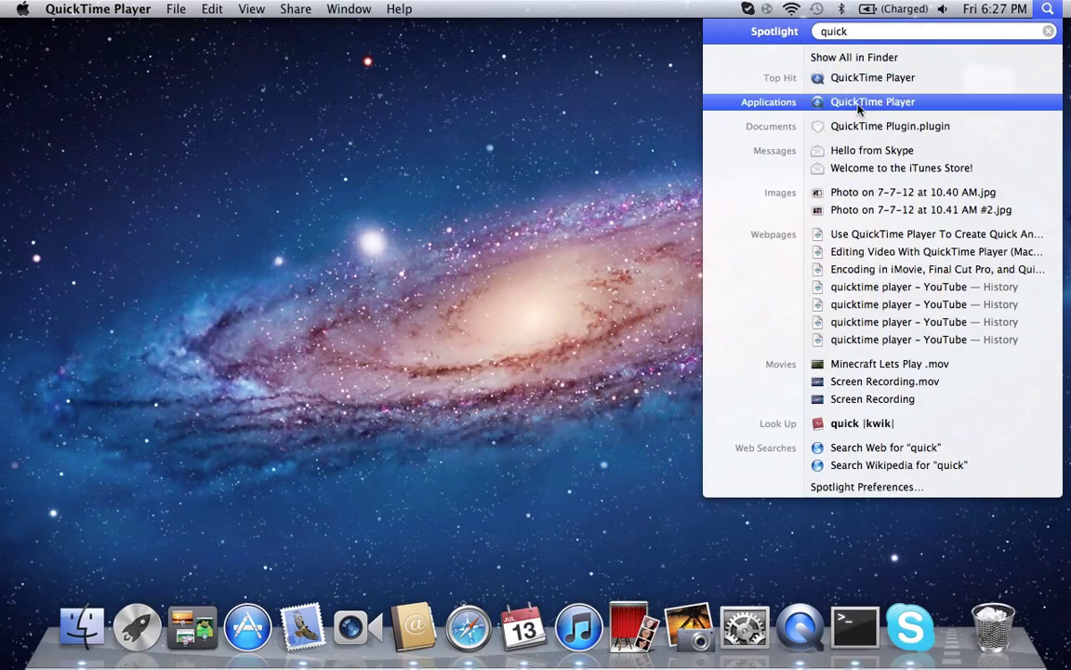
{"action": "left_click", "coordinate": [781, 79]}
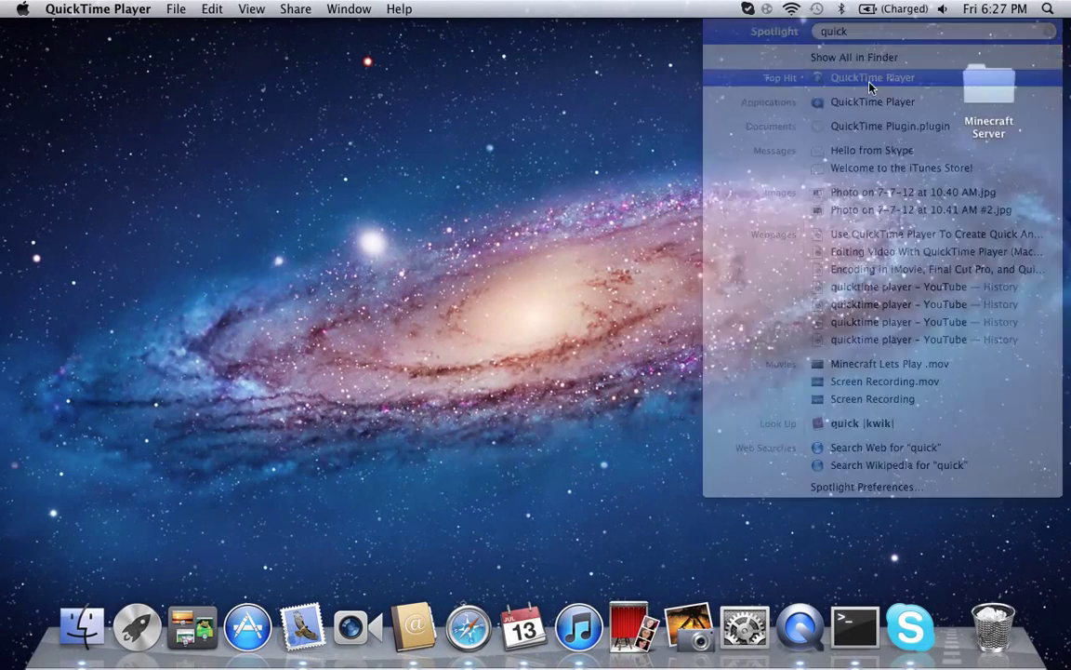
{"action": "left_click", "coordinate": [171, 11]}
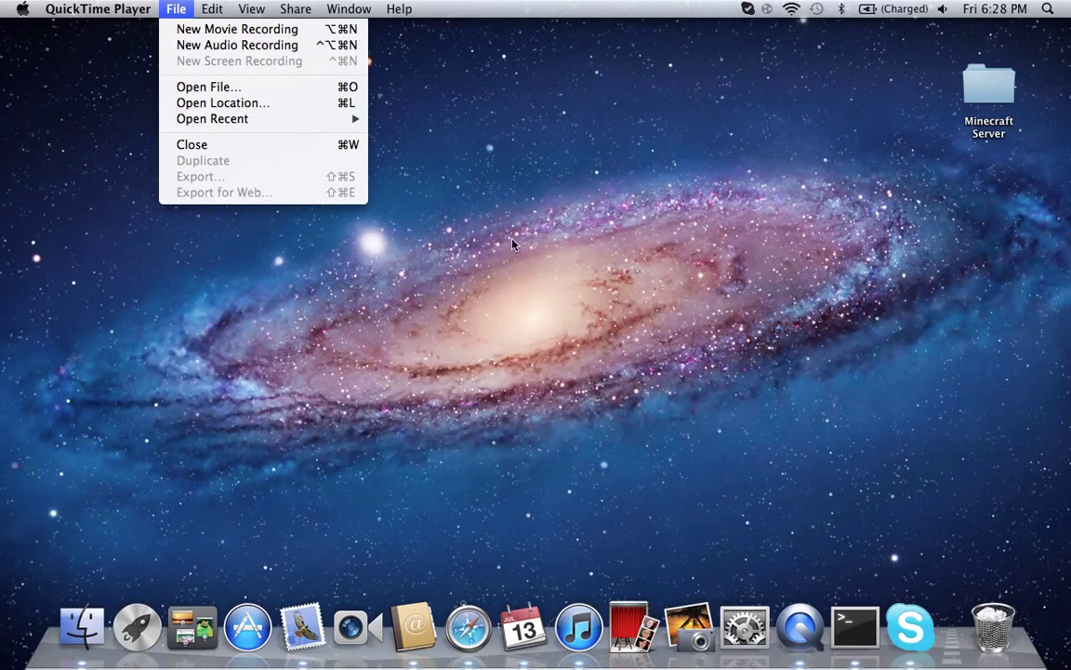
{"action": "left_click", "coordinate": [622, 244]}
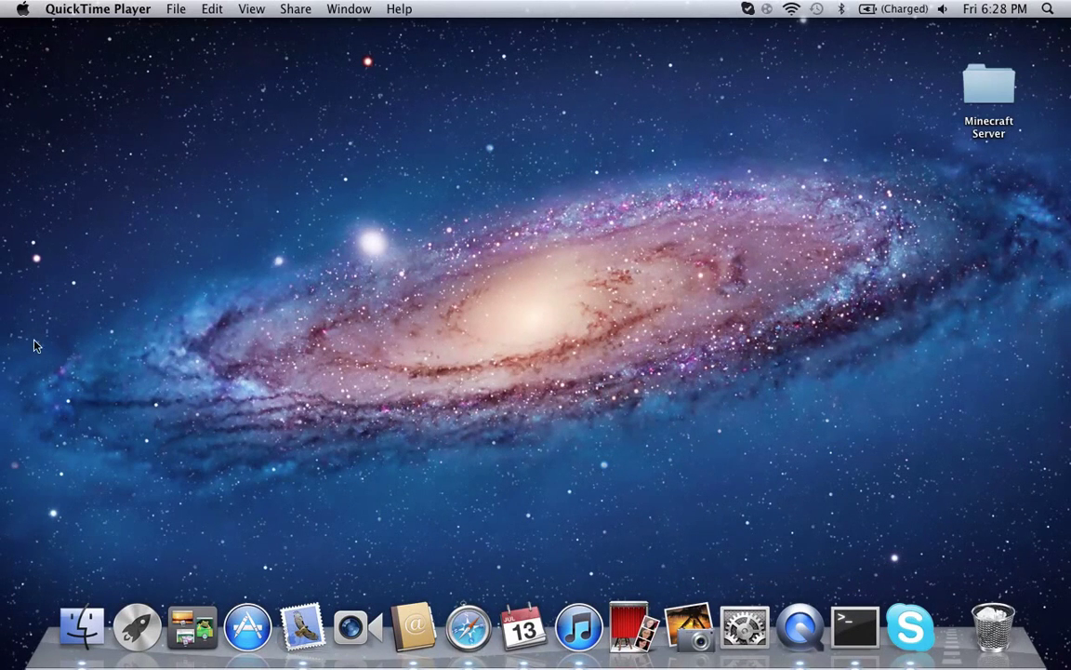
- Browse the movies in Finder's All My Files and open Screen Recording.mov in QuickTime Player
{"action": "left_click", "coordinate": [89, 609]}
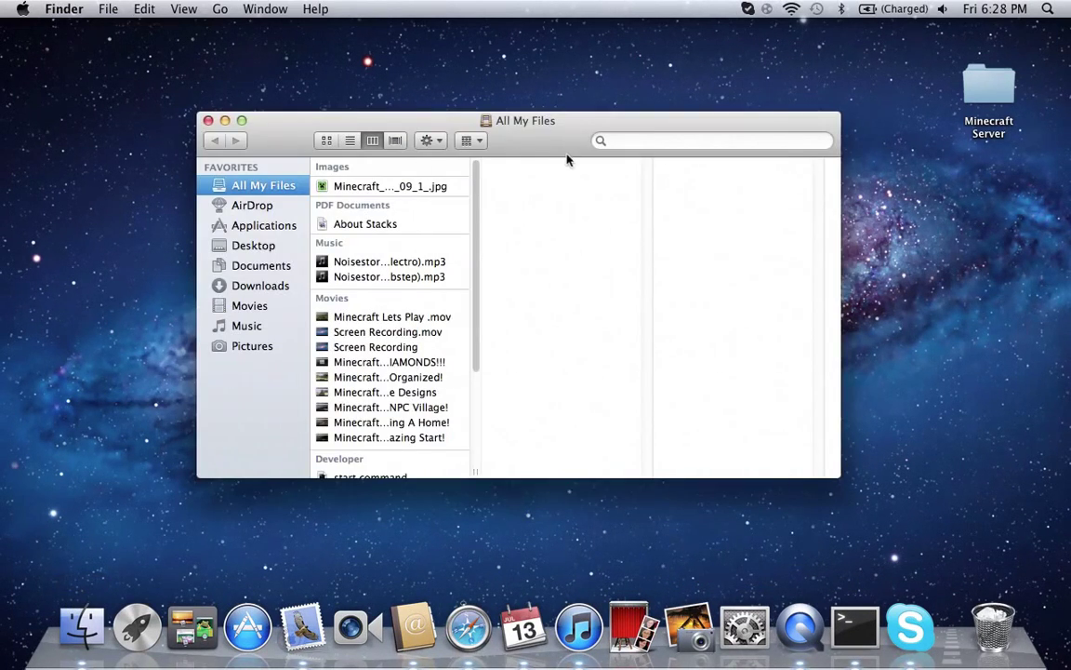
{"action": "left_click_drag", "start_coordinate": [389, 112], "coordinate": [298, 84]}
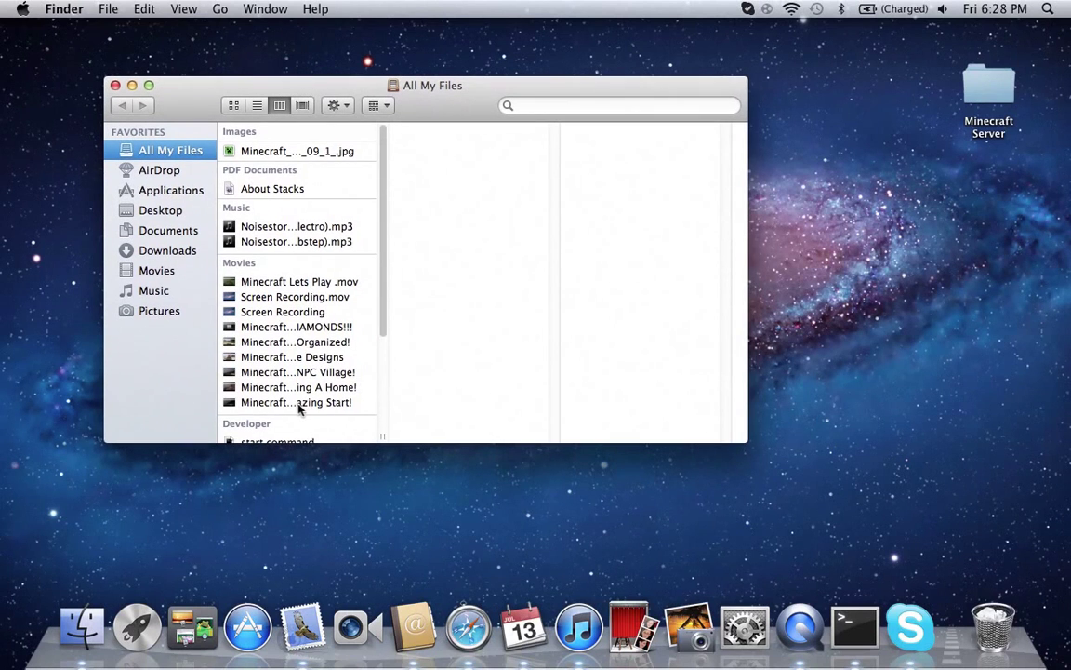
{"action": "scroll", "coordinate": [293, 316], "scroll_direction": "down", "scroll_amount": 3}
{"action": "left_click", "coordinate": [321, 307]}
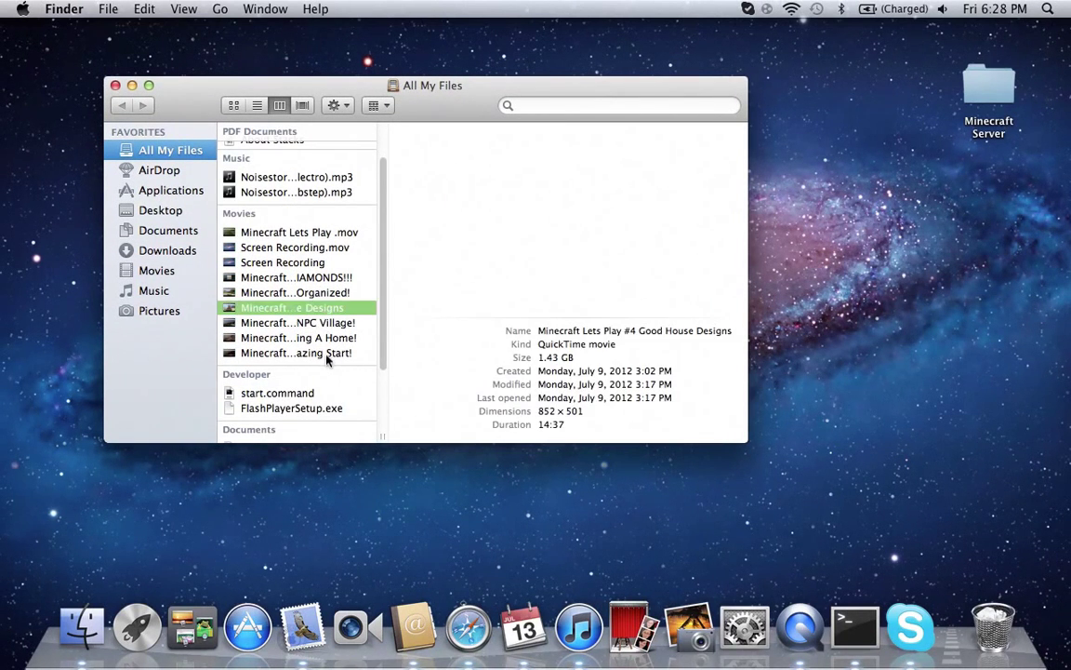
{"action": "left_click", "coordinate": [323, 353]}
{"action": "left_click", "coordinate": [325, 337]}
{"action": "left_click", "coordinate": [322, 322]}
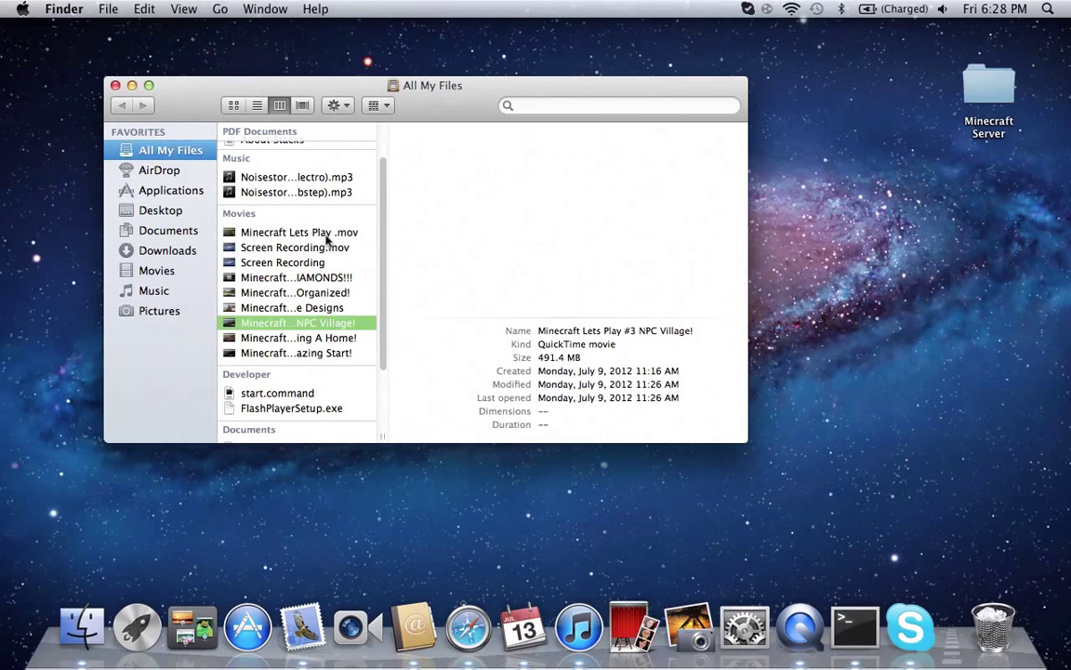
{"action": "left_click", "coordinate": [318, 232]}
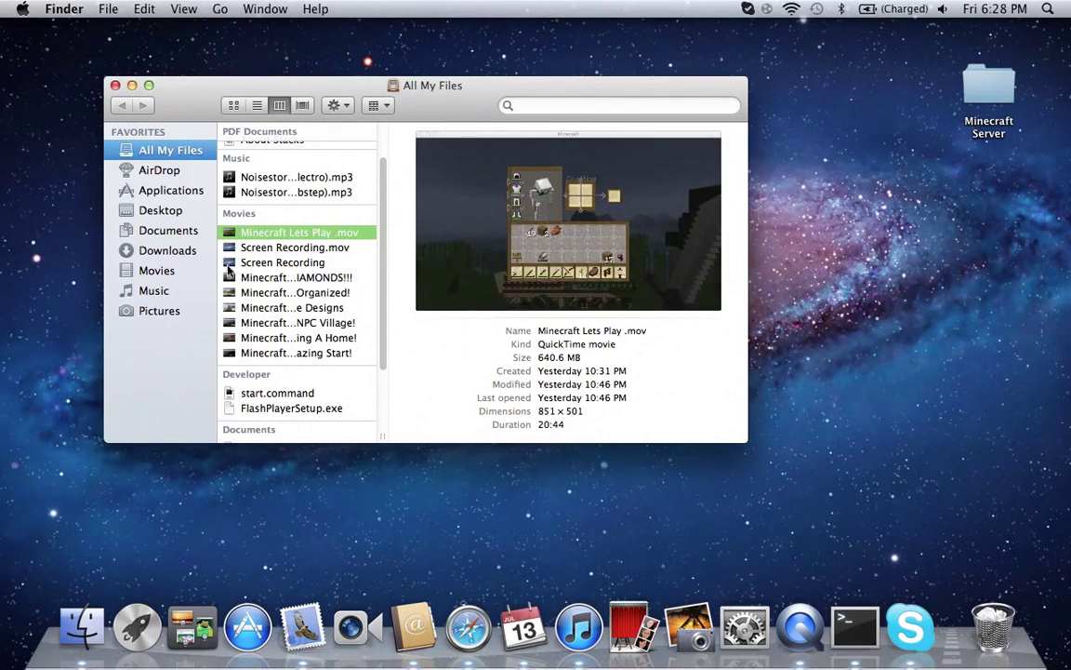
{"action": "double_click", "coordinate": [324, 262]}
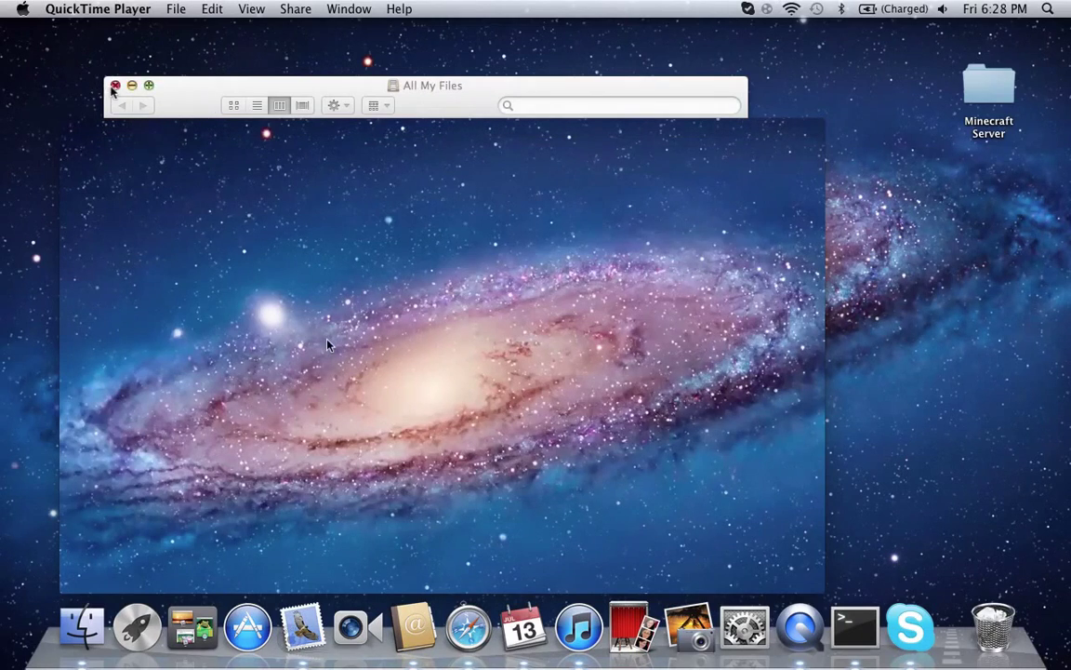
- Close the Finder window, reposition the Screen Recording.mov window, and start playback
{"action": "left_click", "coordinate": [115, 85]}
{"action": "mouse_move", "coordinate": [292, 130]}
{"action": "left_mouse_down"}
{"action": "mouse_move", "coordinate": [304, 96]}
{"action": "mouse_move", "coordinate": [351, 105]}
{"action": "mouse_move", "coordinate": [415, 91]}
{"action": "mouse_move", "coordinate": [350, 71]}
{"action": "left_mouse_up"}
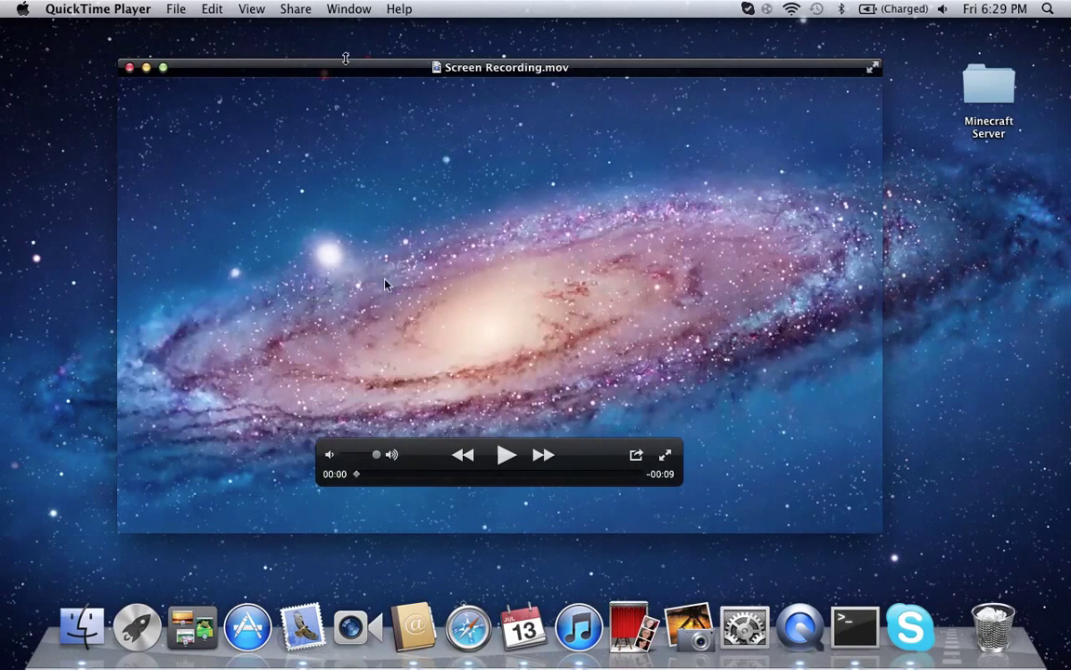
{"action": "key", "text": "space"}
- Open File > Export for Screen Recording with 720p as the format
{"action": "left_click", "coordinate": [251, 9]}
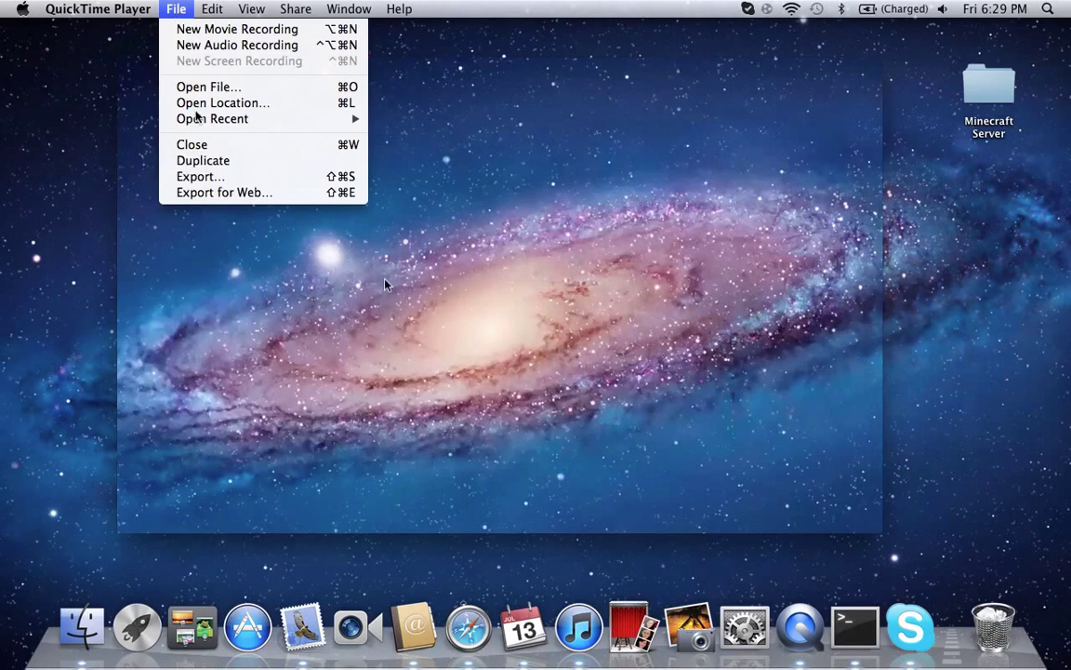
{"action": "left_click", "coordinate": [205, 177]}
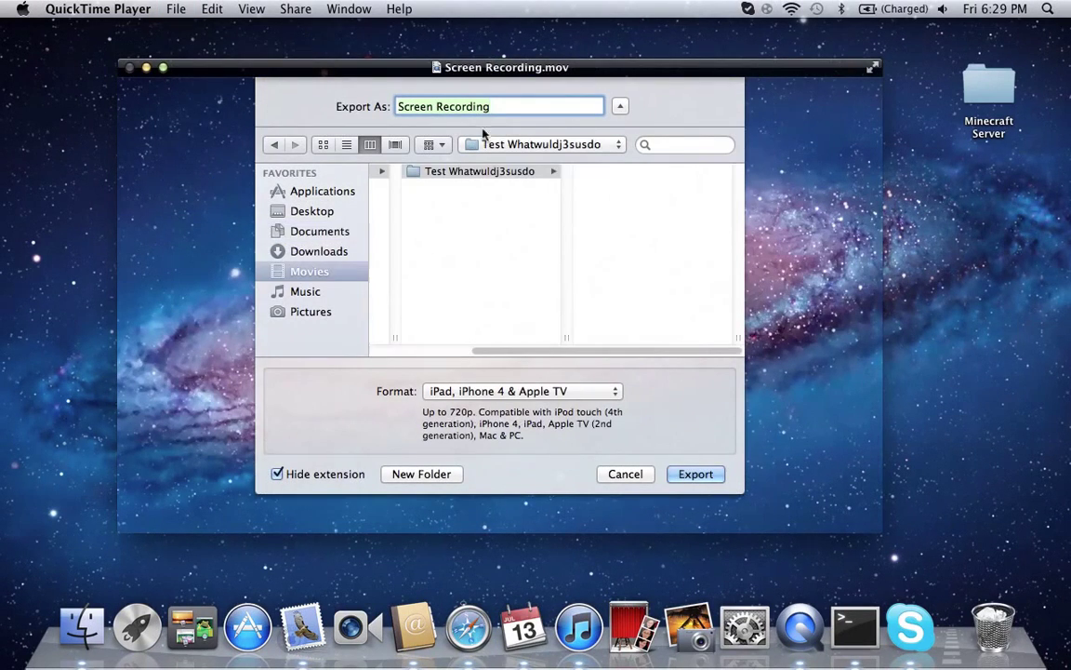
{"action": "left_click", "coordinate": [729, 222]}
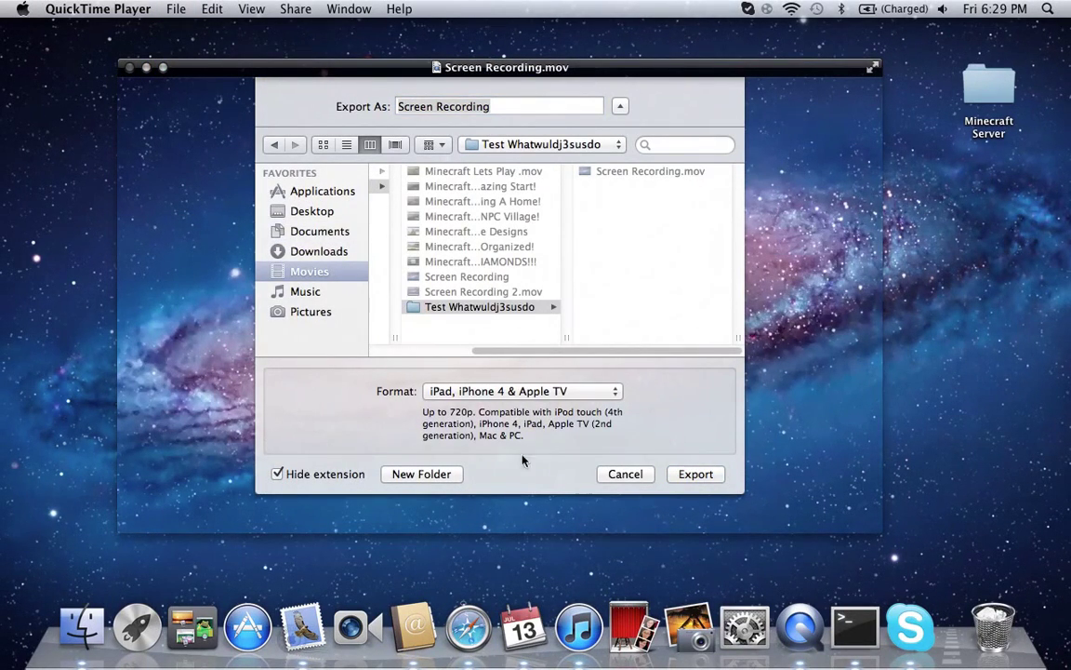
{"action": "left_click", "coordinate": [593, 396]}
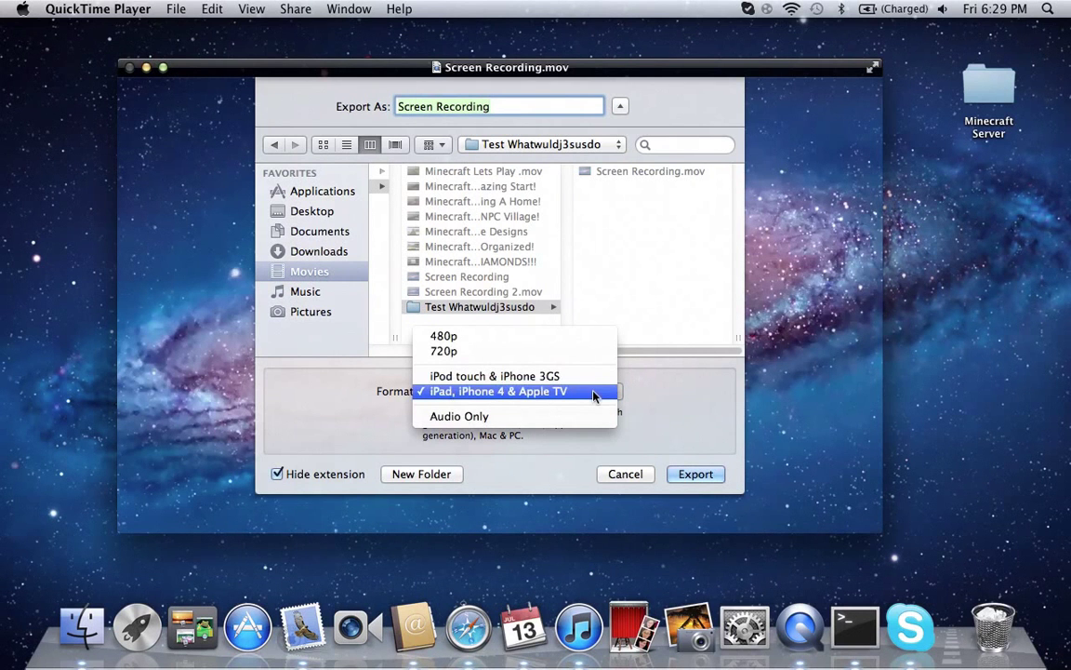
{"action": "left_click", "coordinate": [465, 351]}
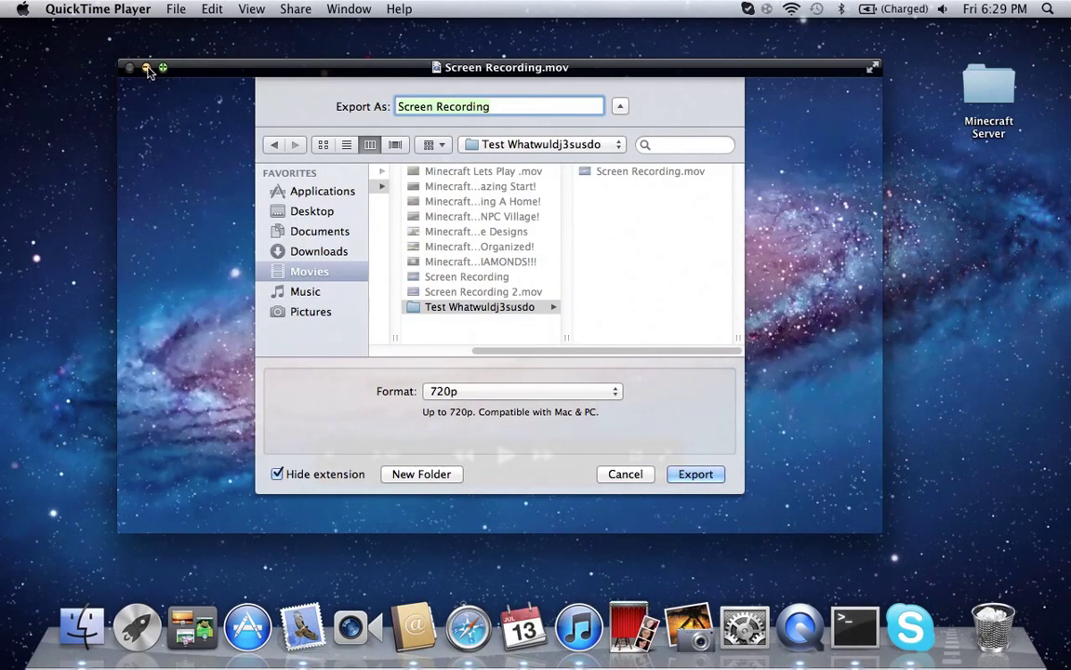
{"action": "left_click", "coordinate": [146, 69]}
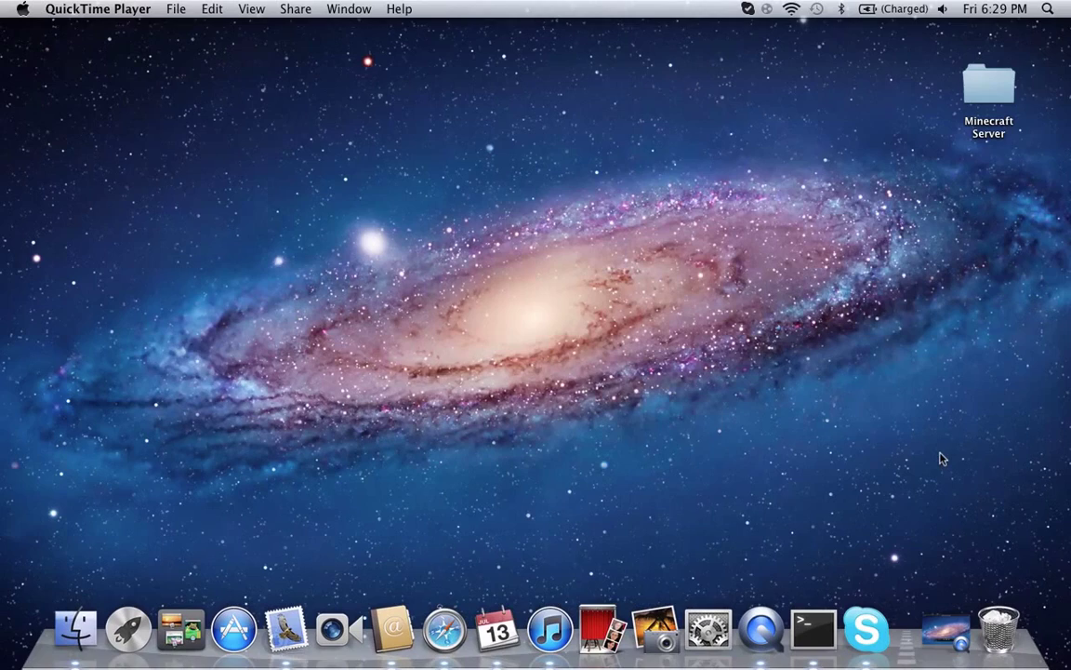
{"action": "left_click", "coordinate": [937, 628]}
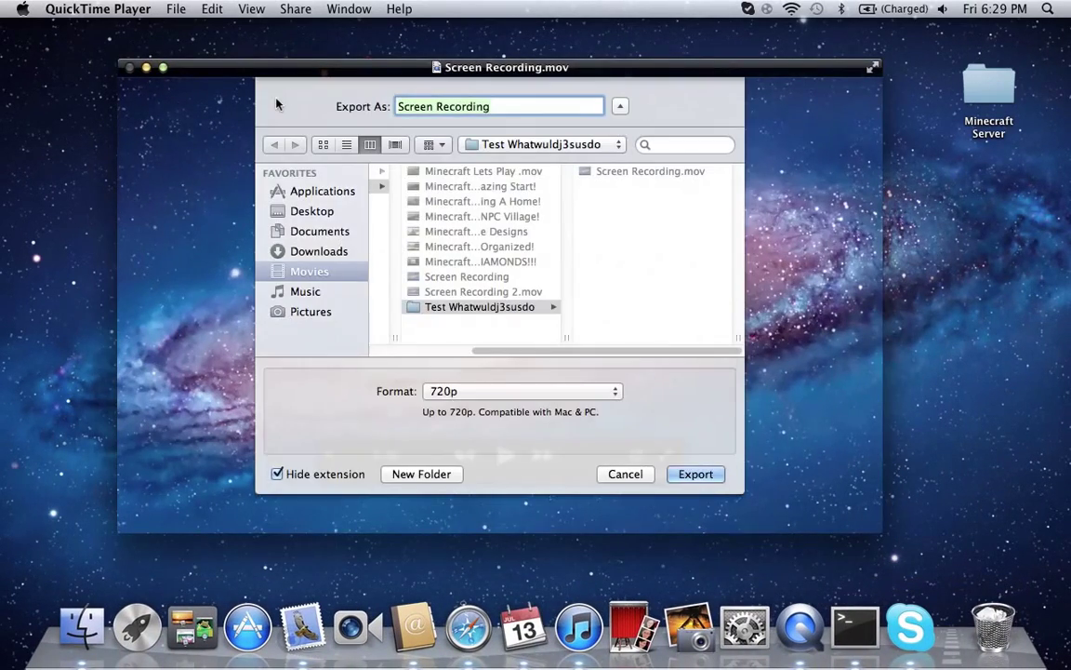
- Cancel the export, then start Share > YouTube and cancel its sign-in sheet
{"action": "left_click", "coordinate": [627, 469]}
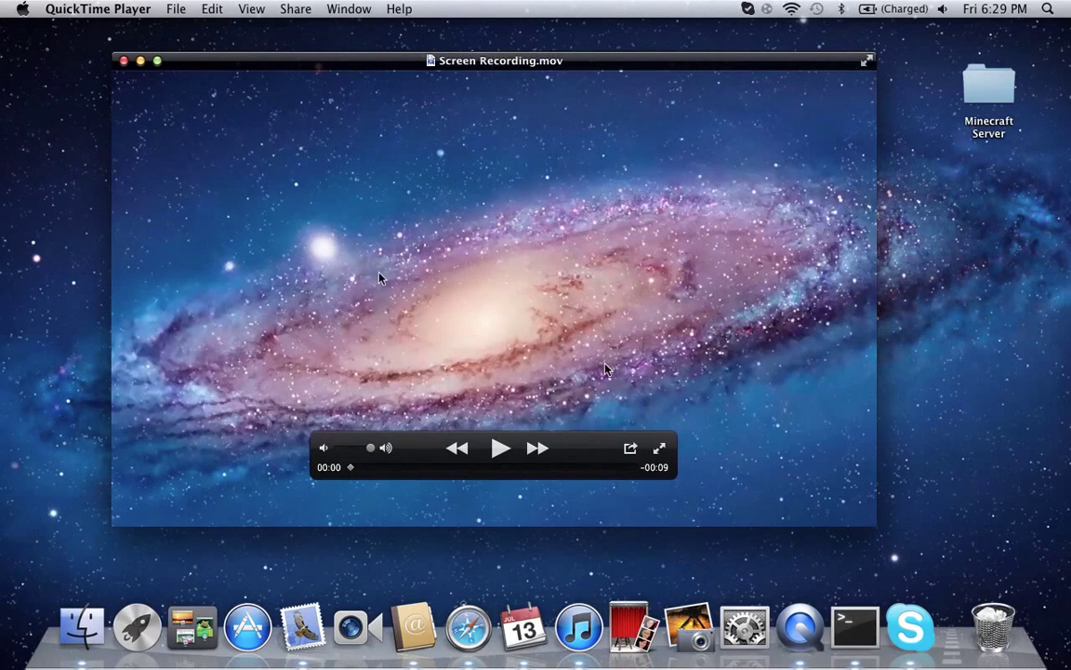
{"action": "left_click", "coordinate": [631, 448]}
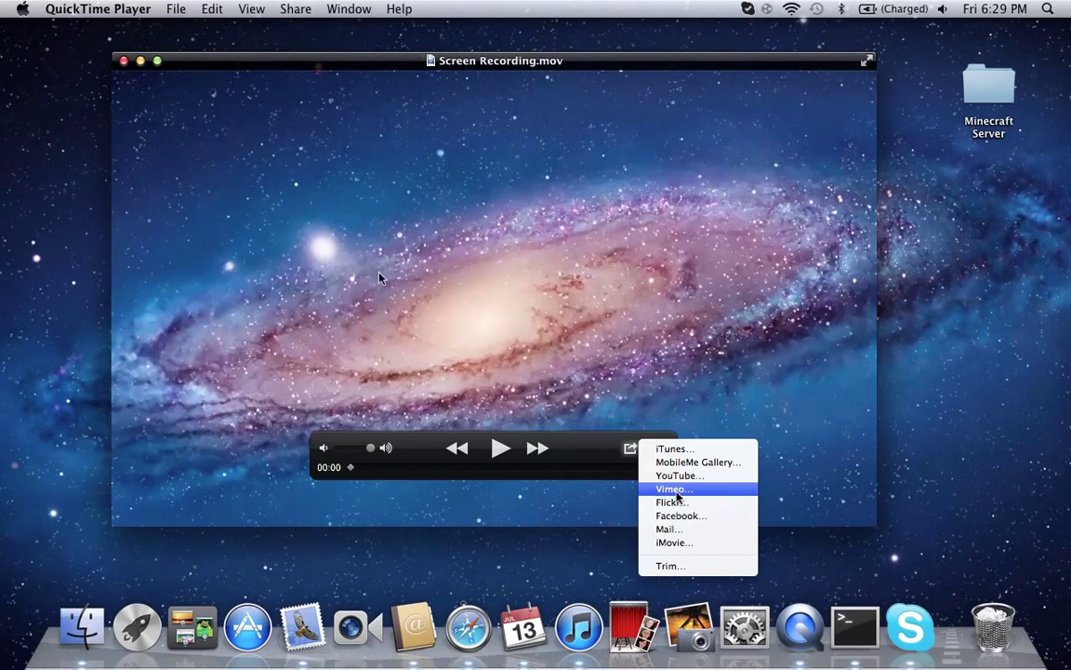
{"action": "left_click", "coordinate": [680, 476]}
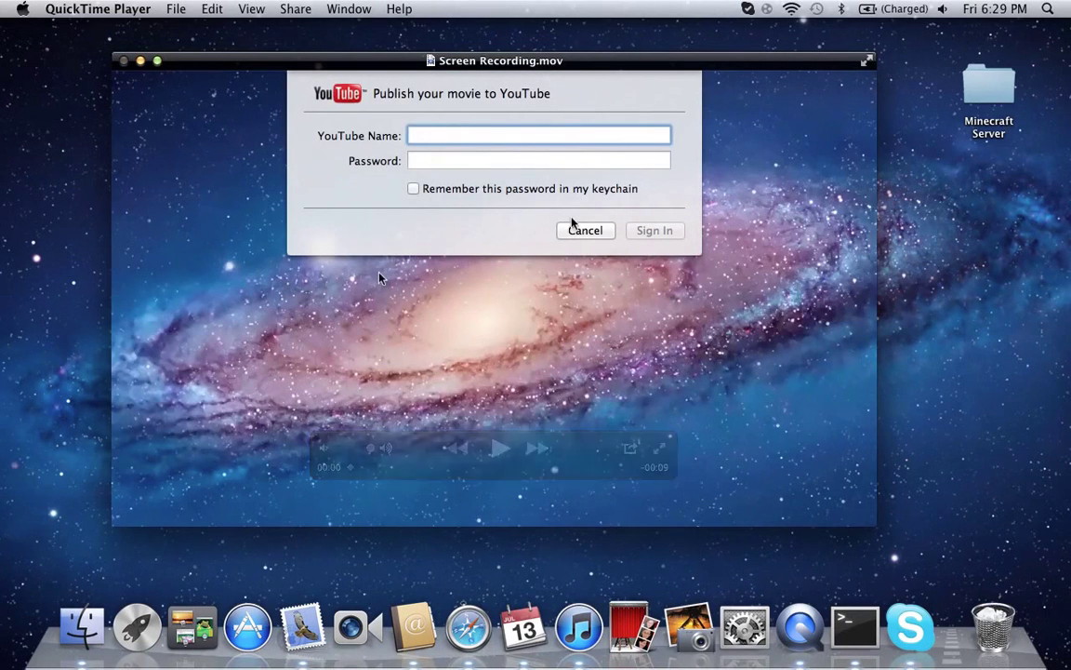
{"action": "left_click", "coordinate": [601, 232]}
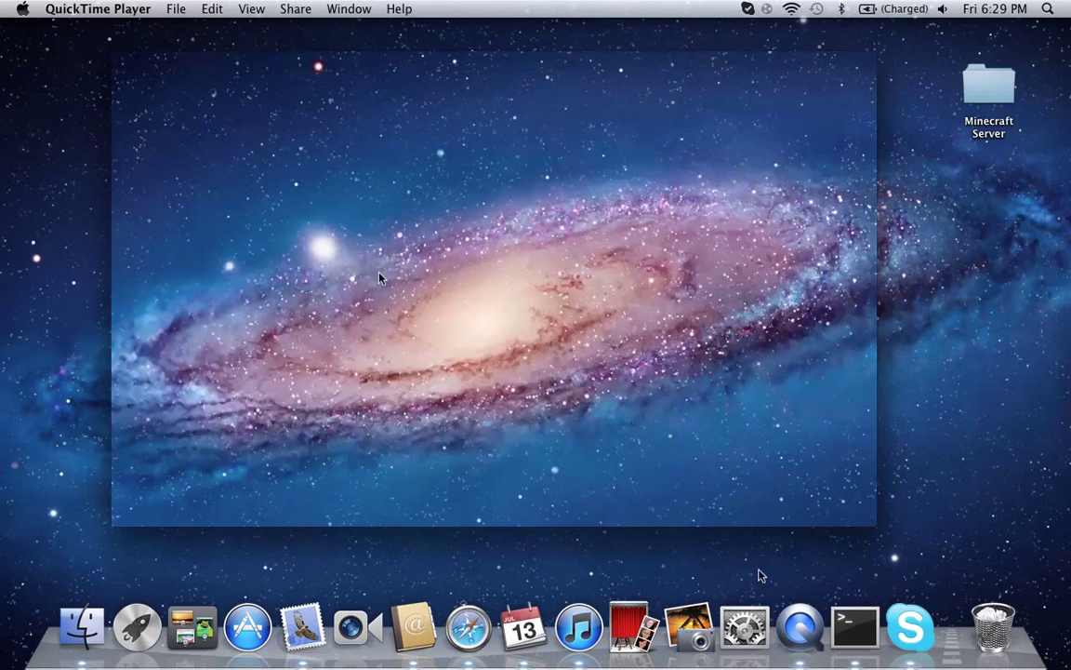
- Go to YouTube in Safari, open Upload, and bring up the file chooser
{"action": "left_click", "coordinate": [468, 625]}
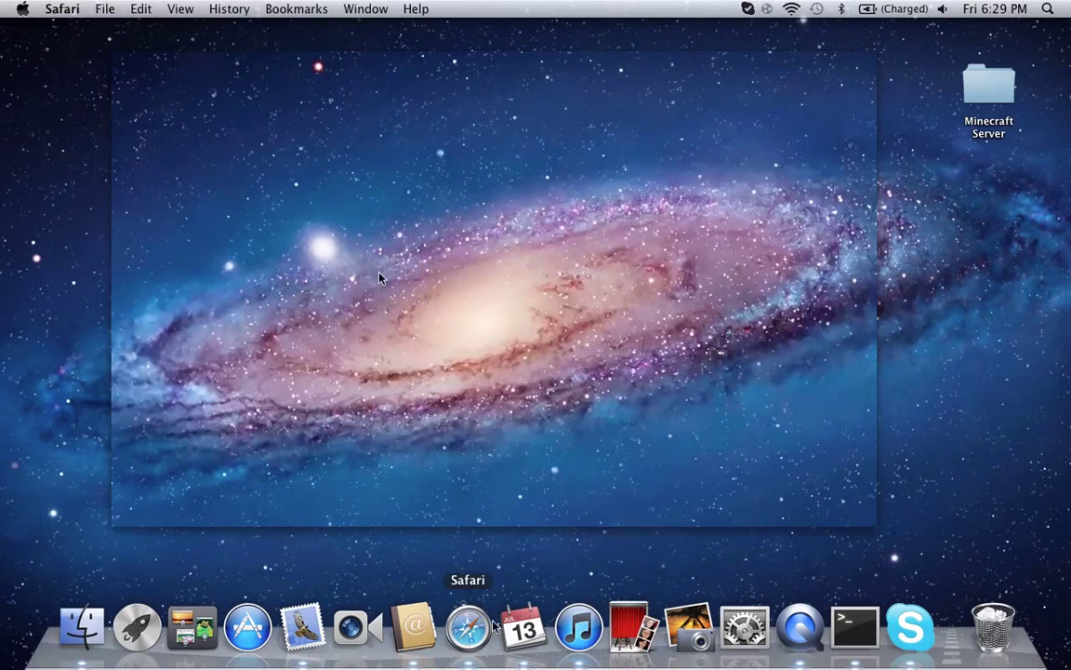
{"action": "left_click", "coordinate": [409, 68]}
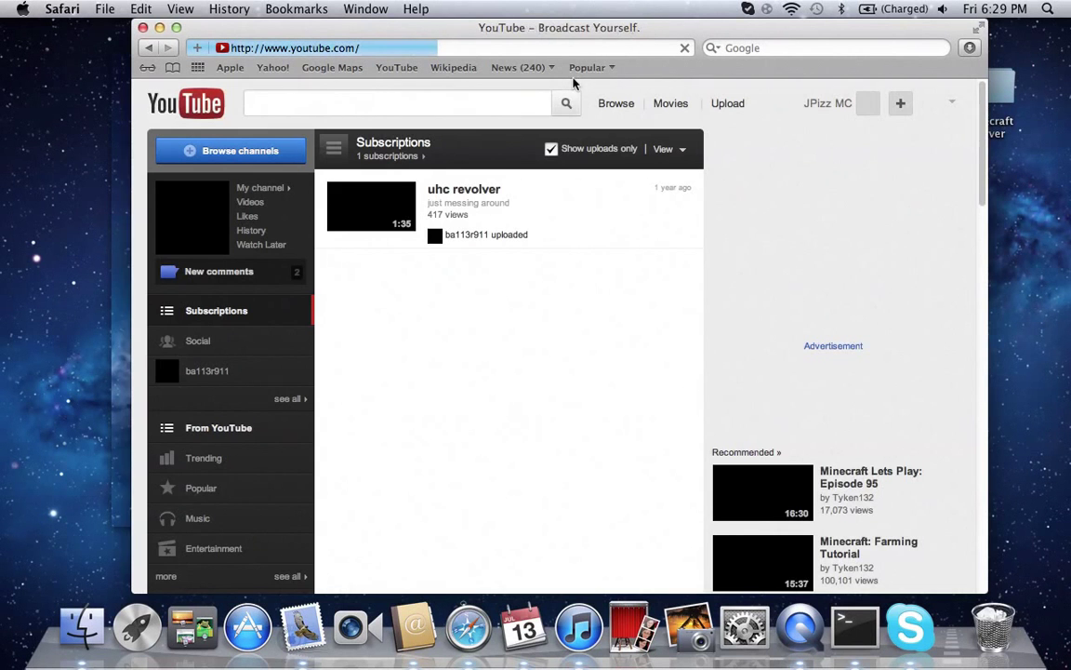
{"action": "left_click", "coordinate": [735, 104]}
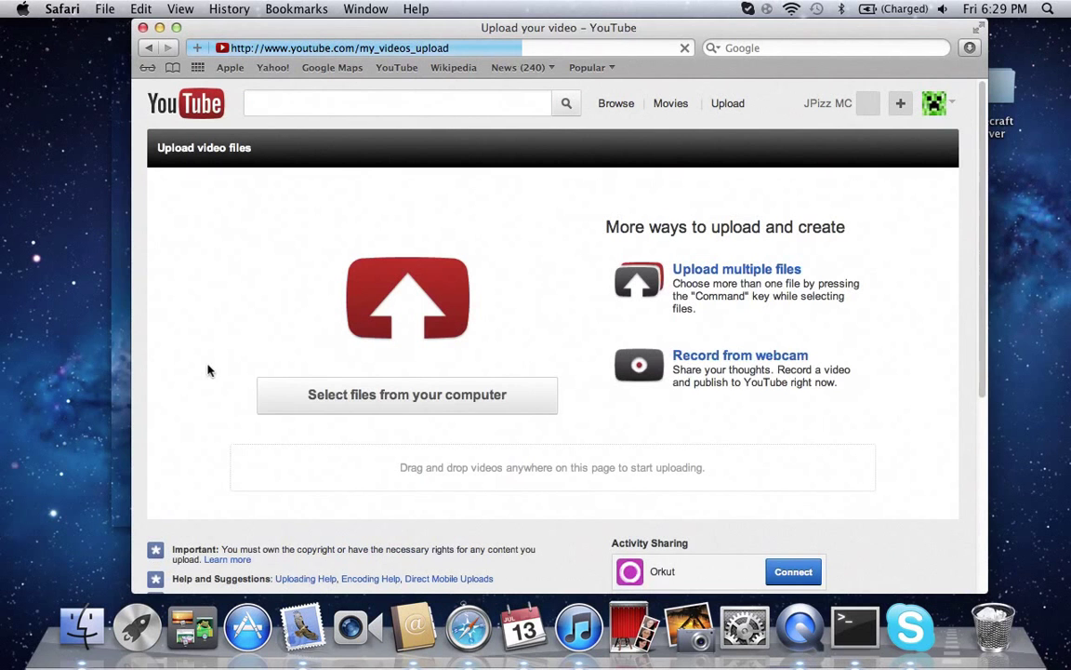
{"action": "left_click", "coordinate": [463, 406]}
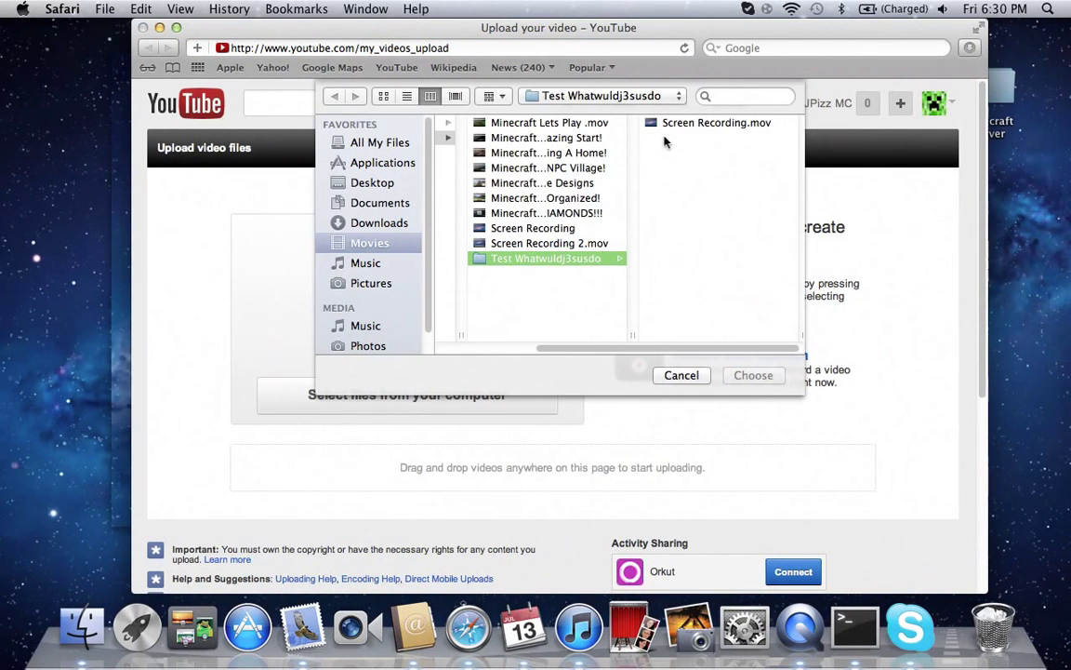
- Choose Screen Recording.mov to start the upload and move Safari to the left edge
{"action": "left_click", "coordinate": [688, 123]}
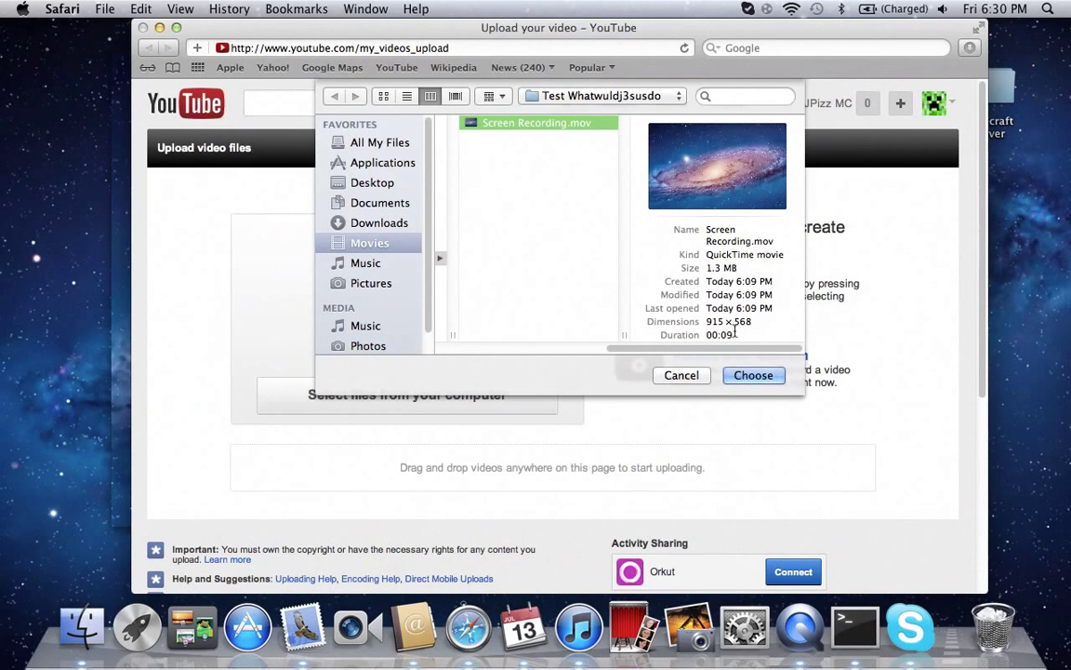
{"action": "left_click", "coordinate": [755, 376]}
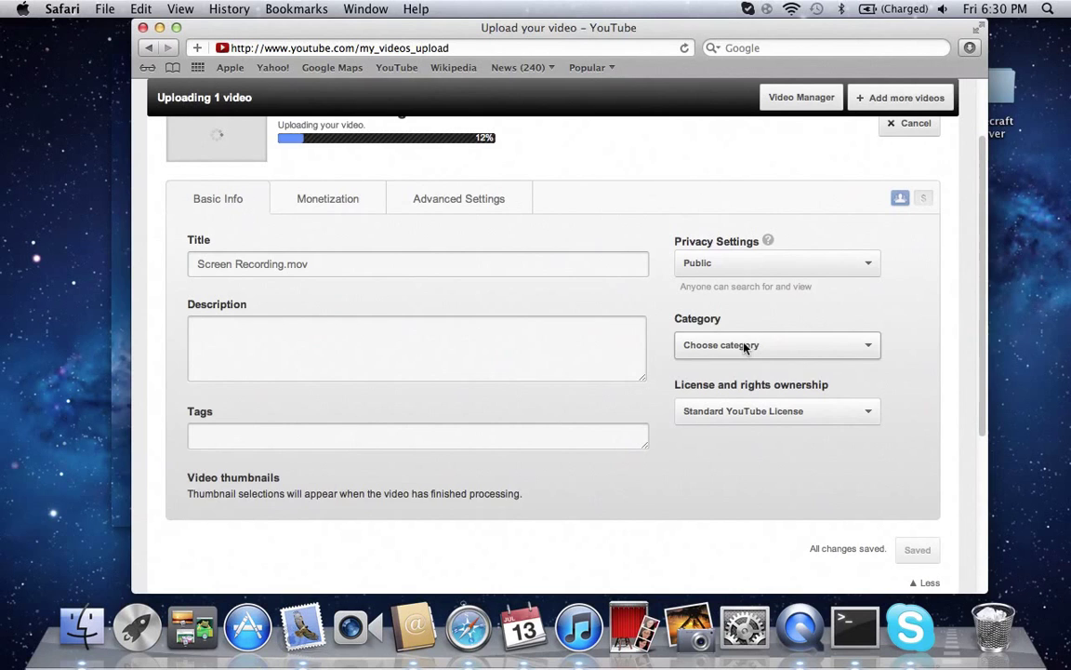
{"action": "scroll", "coordinate": [510, 332], "scroll_direction": "up", "scroll_amount": 3}
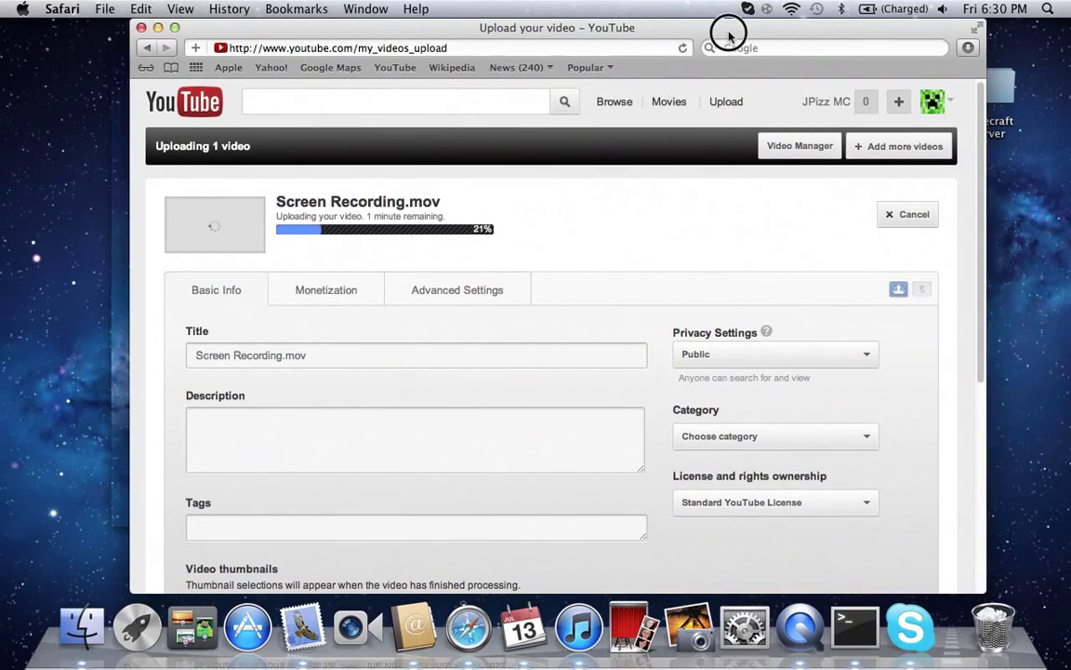
{"action": "left_click_drag", "start_coordinate": [724, 28], "coordinate": [591, 34]}
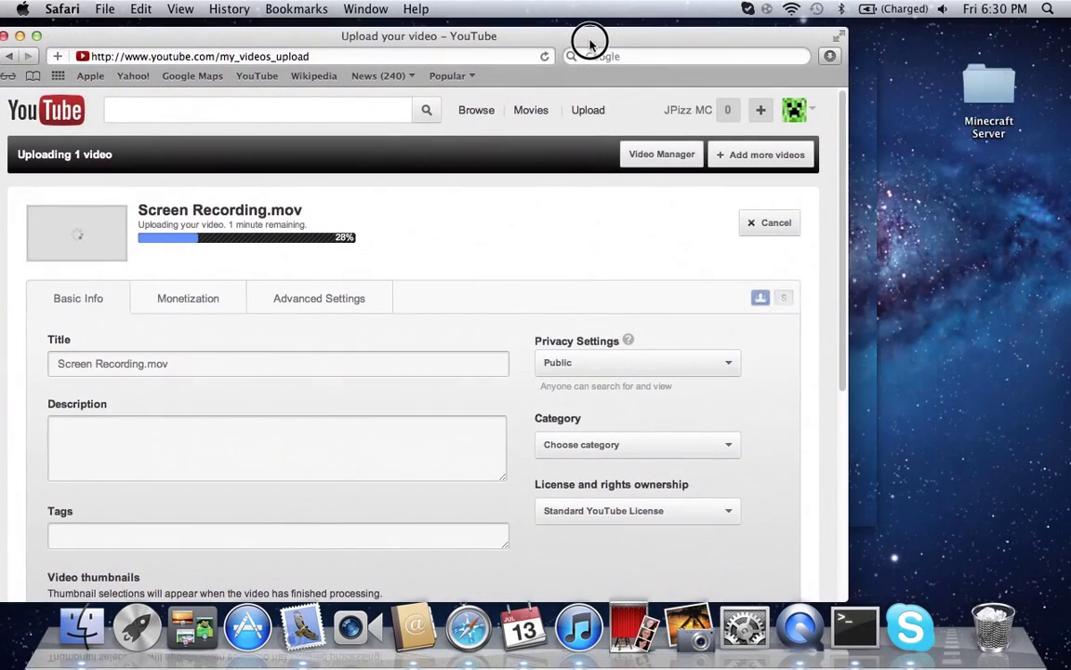
- Cancel the YouTube upload, confirm with OK, and reposition the Safari window
{"action": "left_click", "coordinate": [750, 224]}
{"action": "left_click", "coordinate": [639, 238]}
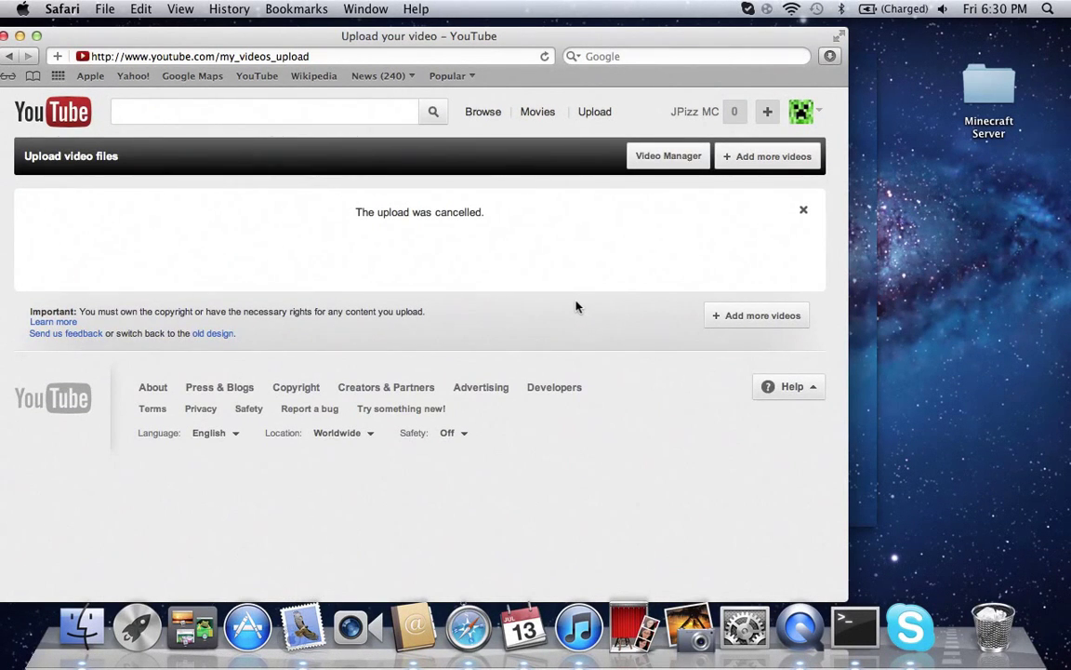
{"action": "mouse_move", "coordinate": [545, 40]}
{"action": "left_mouse_down"}
{"action": "mouse_move", "coordinate": [682, 33]}
{"action": "mouse_move", "coordinate": [604, 38]}
{"action": "left_mouse_up"}
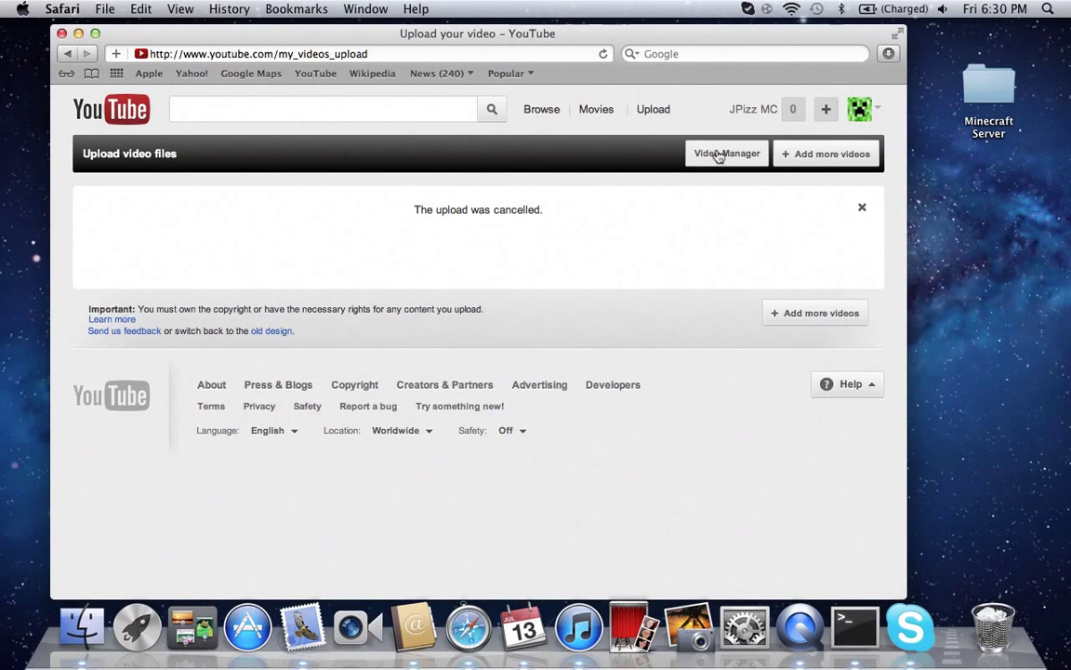
{"action": "left_click_drag", "start_coordinate": [628, 41], "coordinate": [587, 38]}
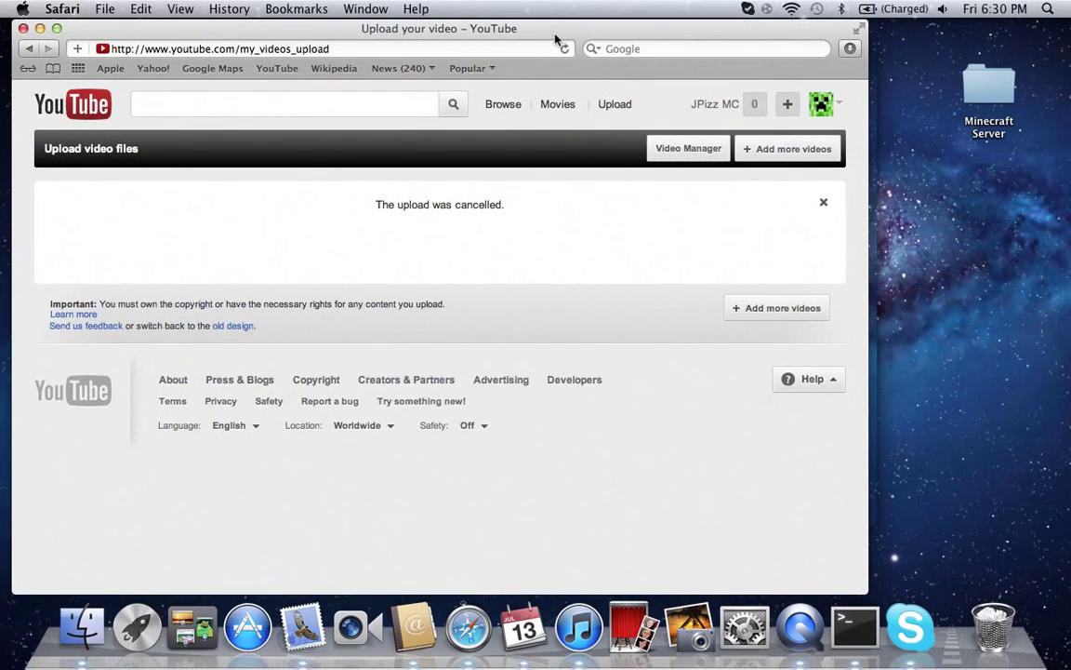
{"action": "left_click_drag", "start_coordinate": [558, 39], "coordinate": [619, 19]}
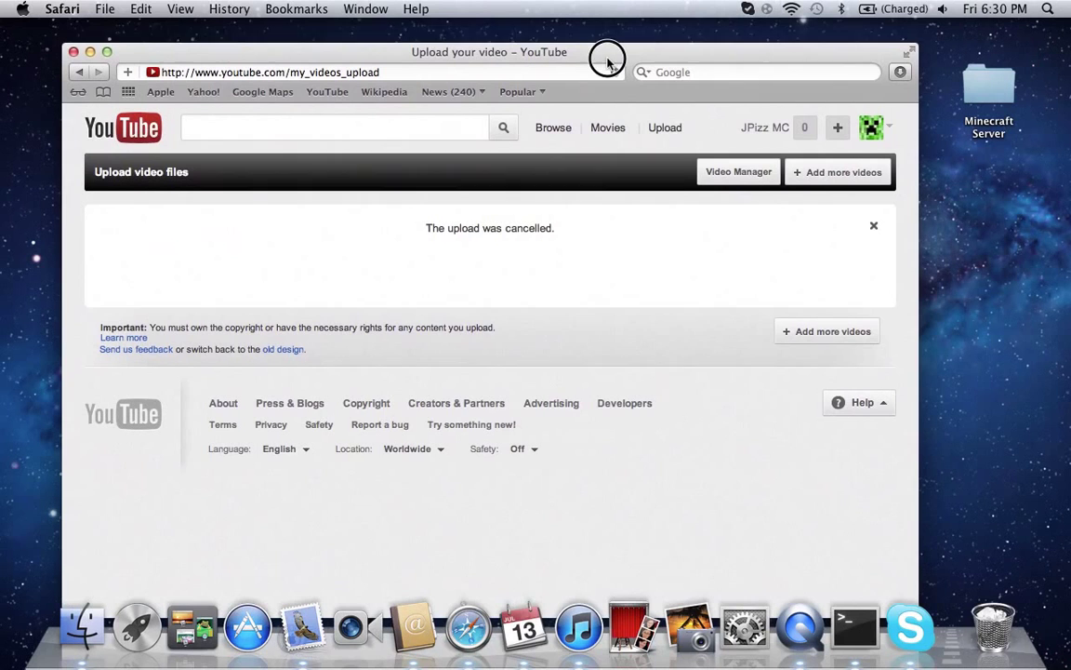
{"action": "left_click_drag", "start_coordinate": [608, 60], "coordinate": [607, 55]}
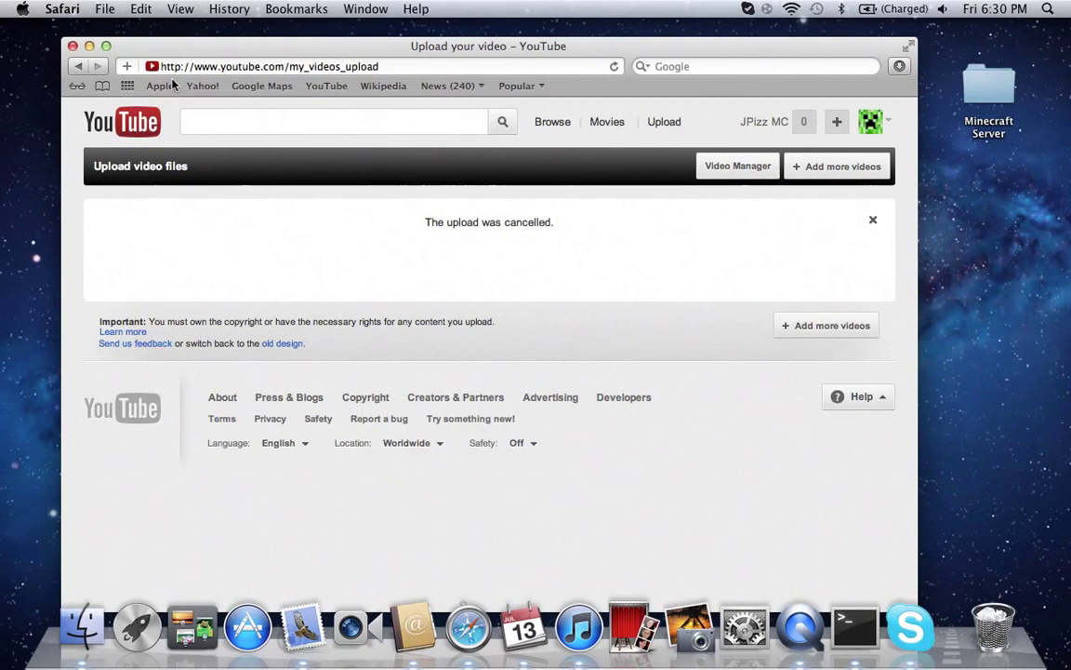
{"action": "left_click_drag", "start_coordinate": [165, 46], "coordinate": [175, 35]}
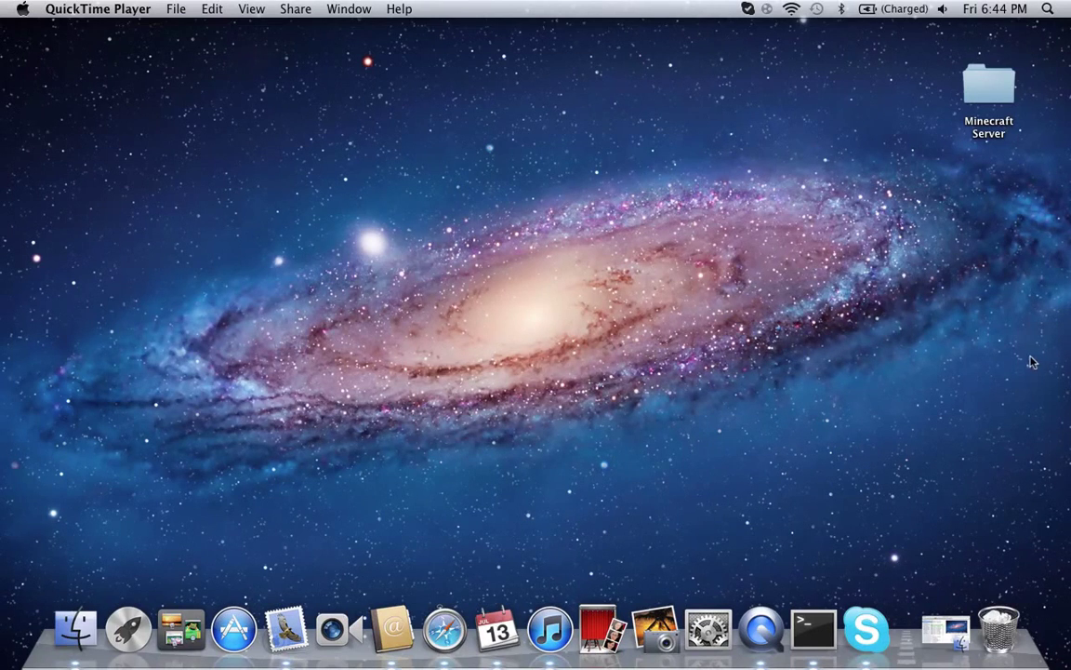
- Bring up Finder's All My Files window and move it into place
{"action": "left_click", "coordinate": [946, 632]}
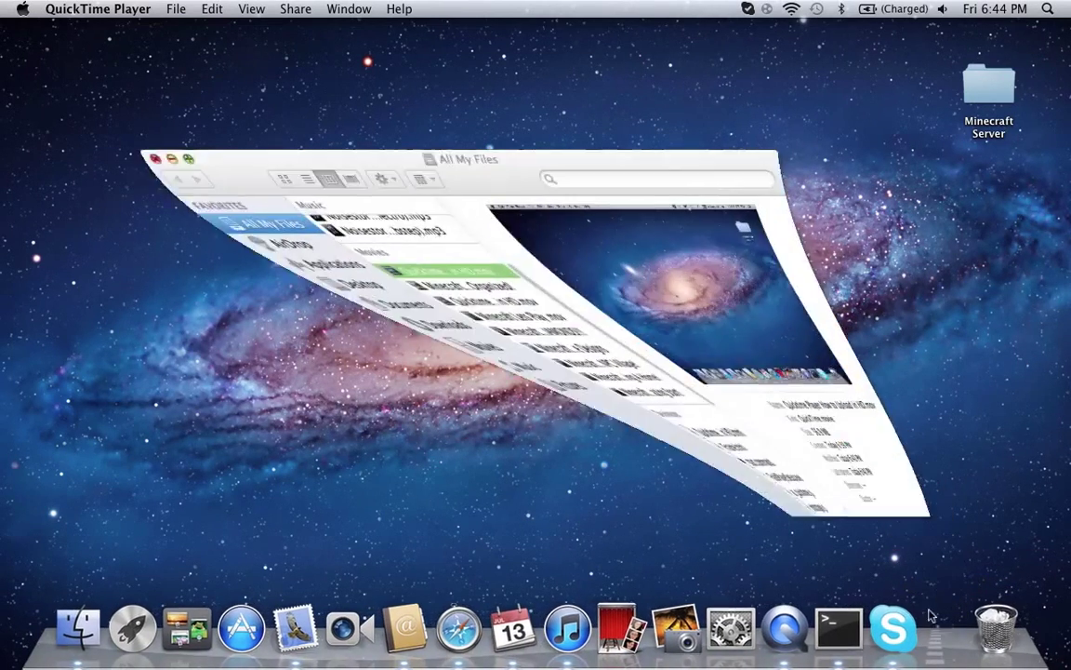
{"action": "left_click_drag", "start_coordinate": [486, 136], "coordinate": [631, 142]}
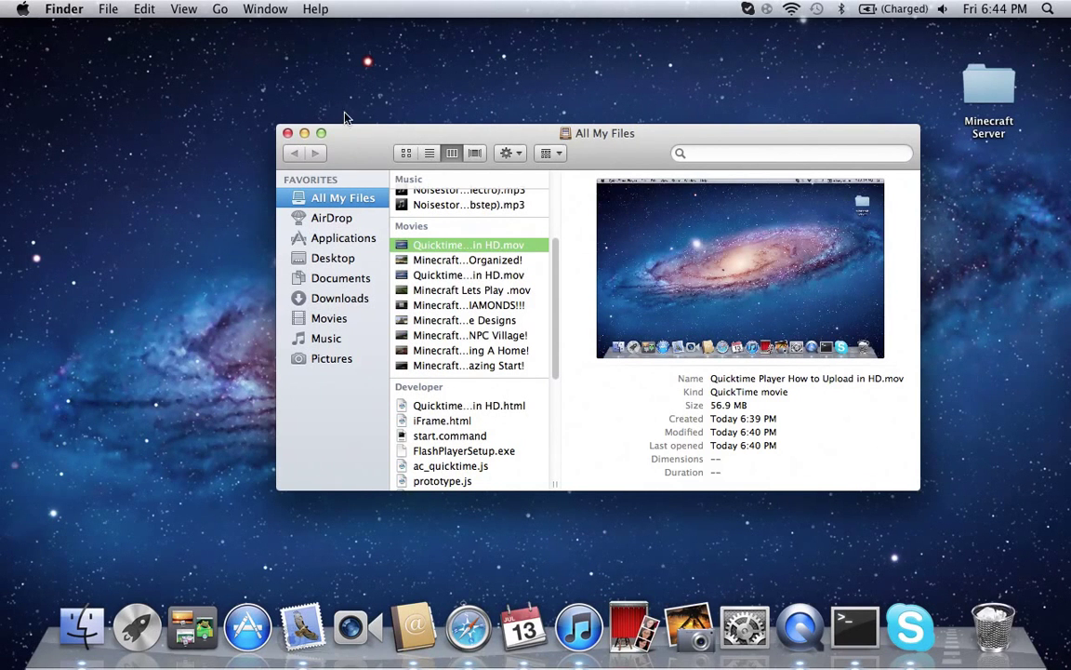
{"action": "left_click_drag", "start_coordinate": [359, 132], "coordinate": [319, 77]}
{"action": "left_click", "coordinate": [144, 9]}
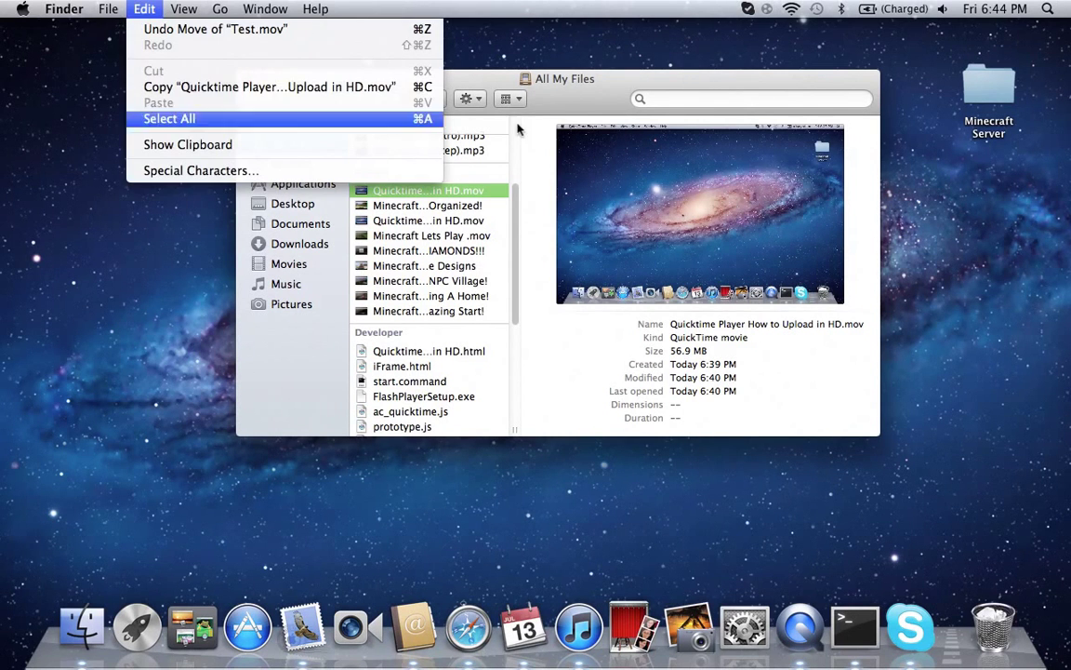
{"action": "left_click", "coordinate": [500, 84]}
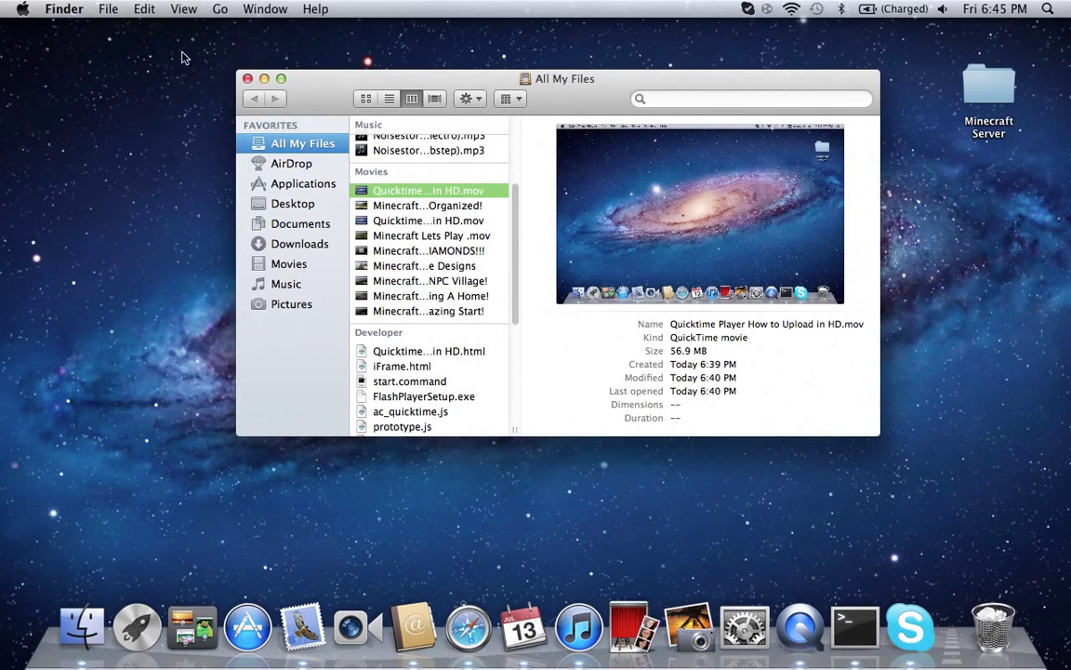
{"action": "left_click_drag", "start_coordinate": [425, 84], "coordinate": [375, 78]}
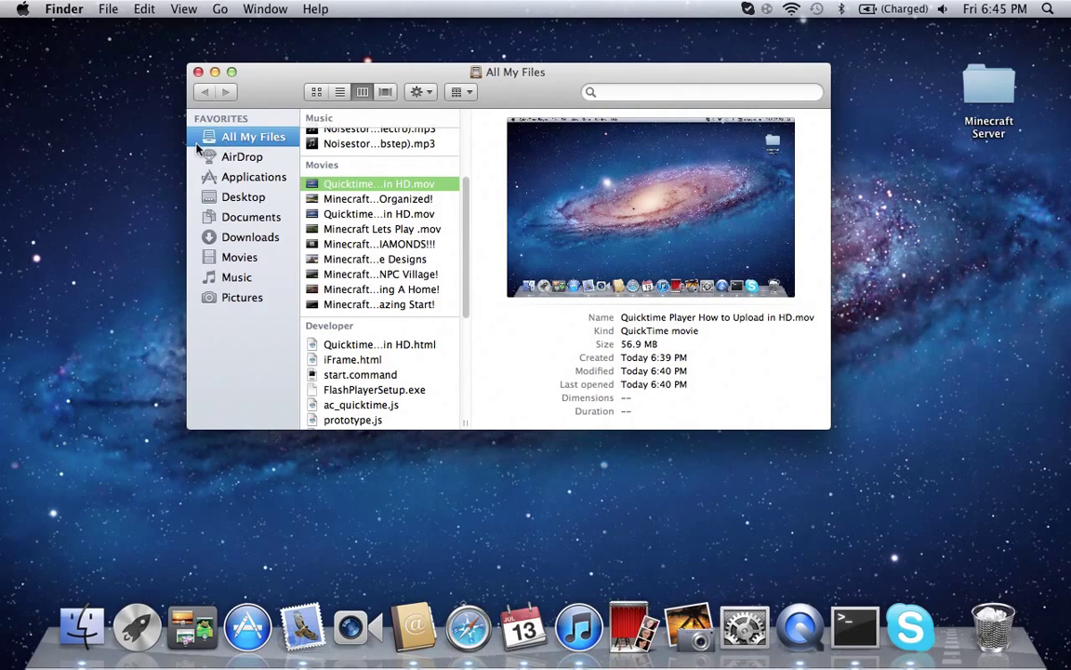
- Switch to QuickTime Player, then select Quicktime Player How to Upload in HD.mov in Finder
{"action": "key", "text": "super+o"}
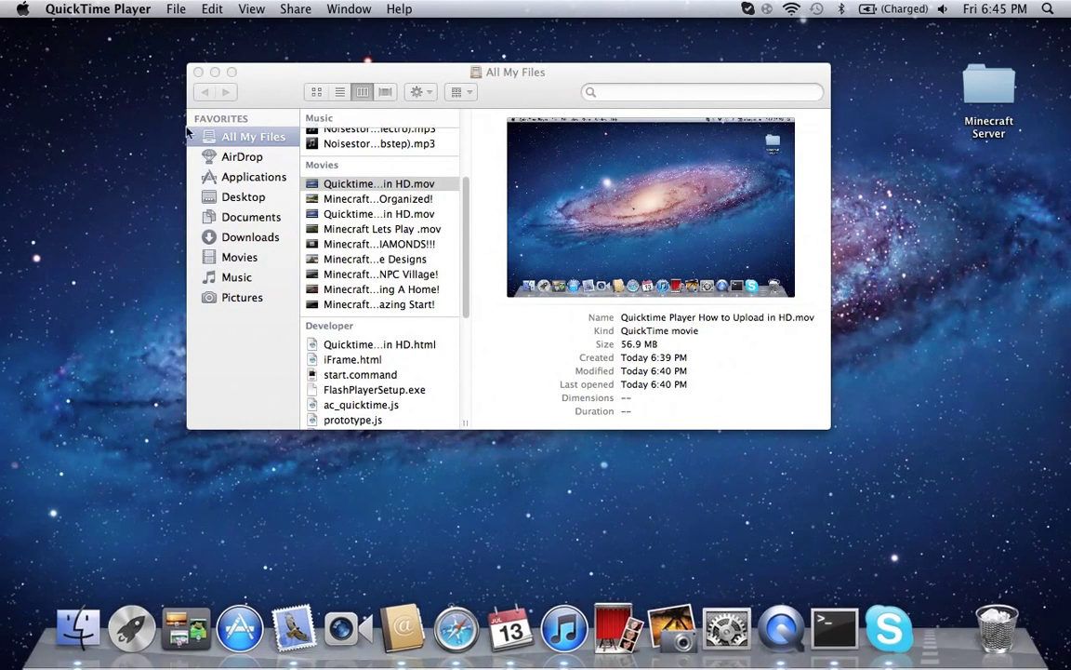
{"action": "left_click_drag", "start_coordinate": [340, 74], "coordinate": [322, 86]}
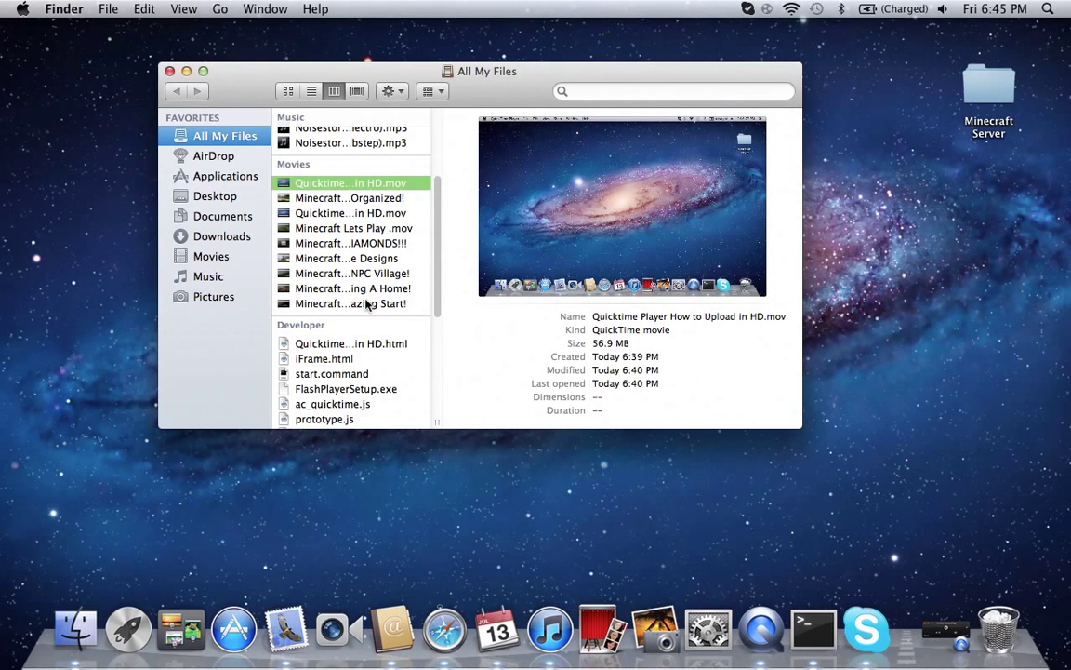
{"action": "left_click", "coordinate": [764, 632]}
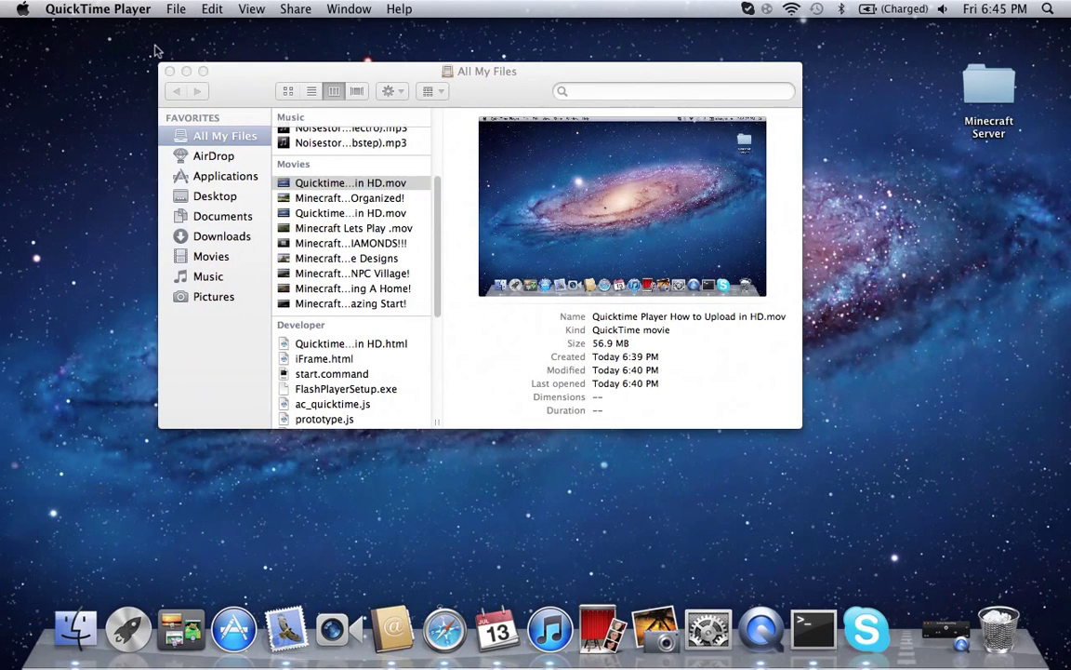
{"action": "left_click", "coordinate": [199, 10]}
{"action": "left_click", "coordinate": [425, 71]}
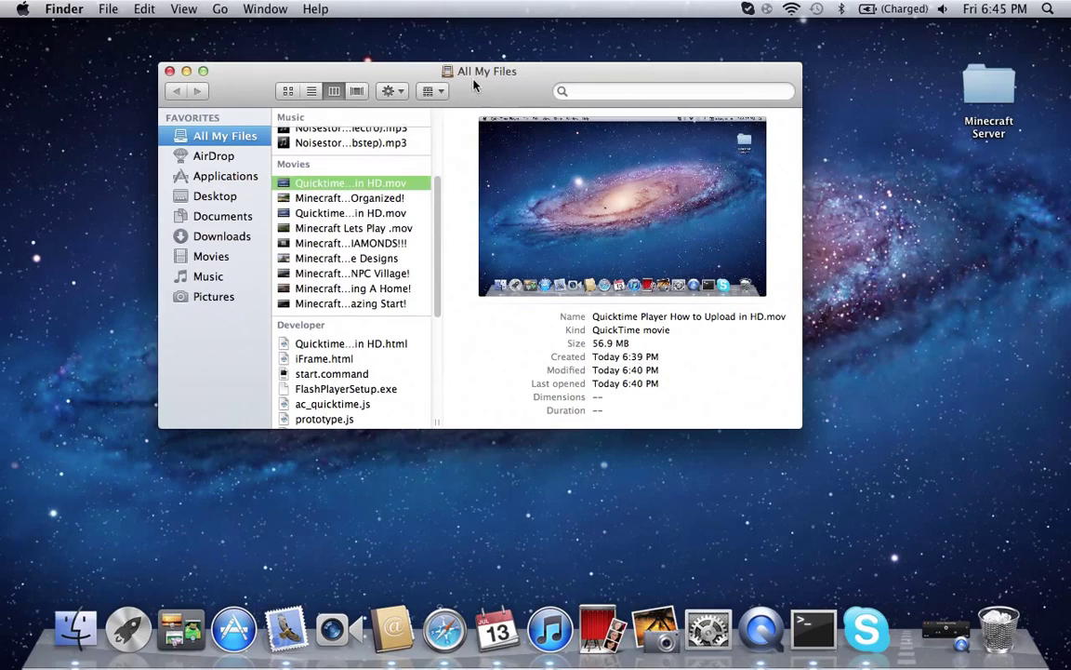
{"action": "left_click", "coordinate": [383, 186]}
- Open the HD movie and bring up File > Export with the Mac & PC format kept
{"action": "double_click", "coordinate": [383, 186]}
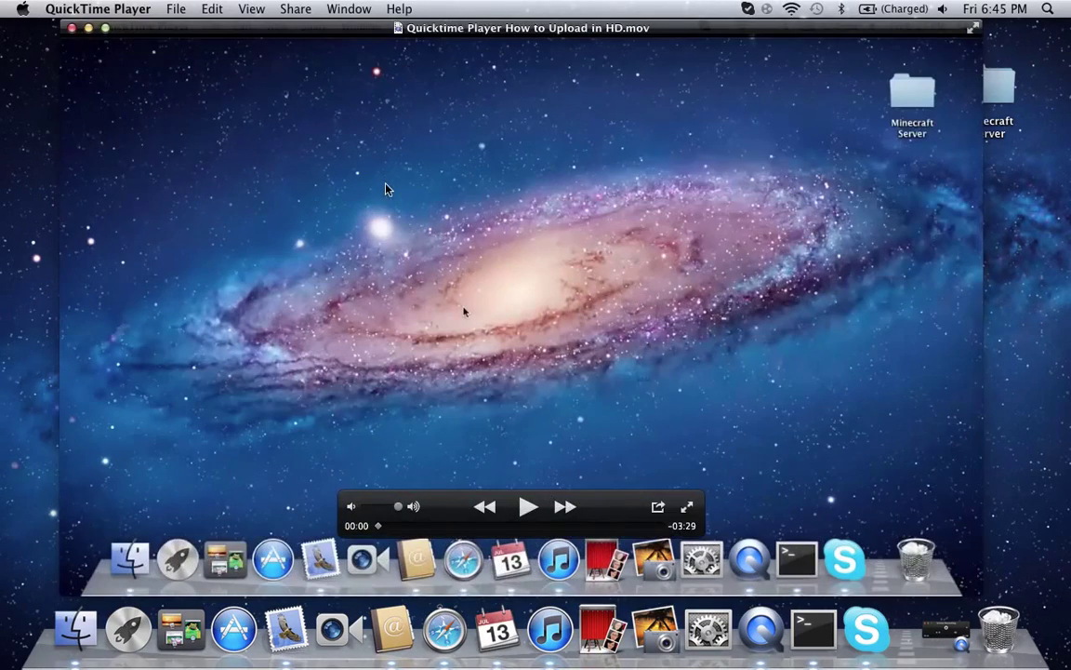
{"action": "left_click", "coordinate": [204, 8]}
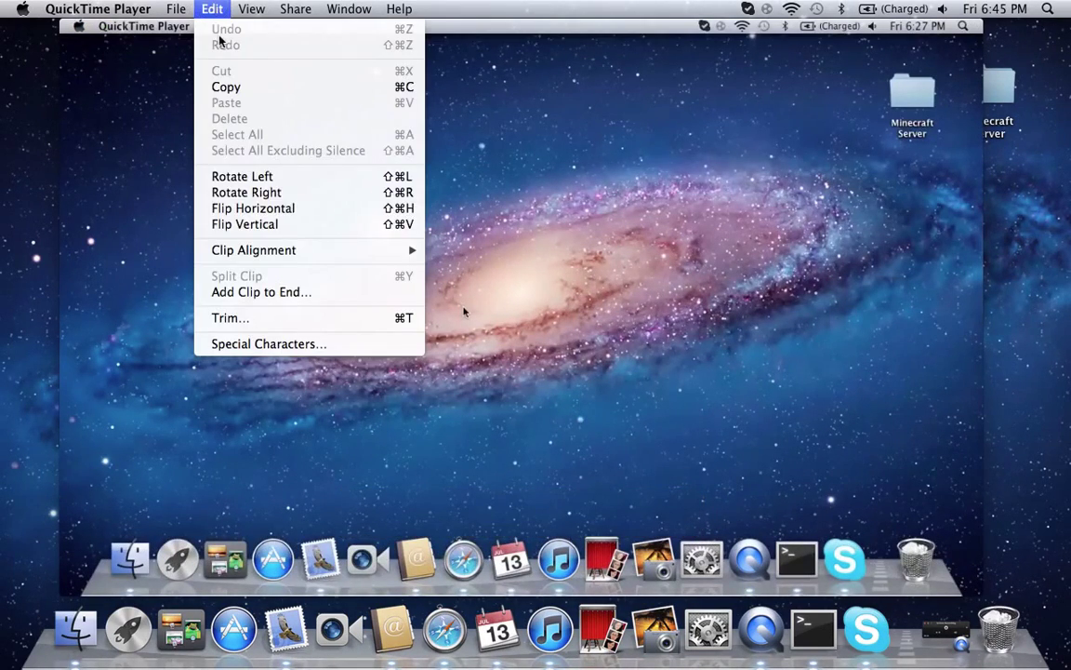
{"action": "mouse_move", "coordinate": [176, 9]}
{"action": "left_click", "coordinate": [205, 176]}
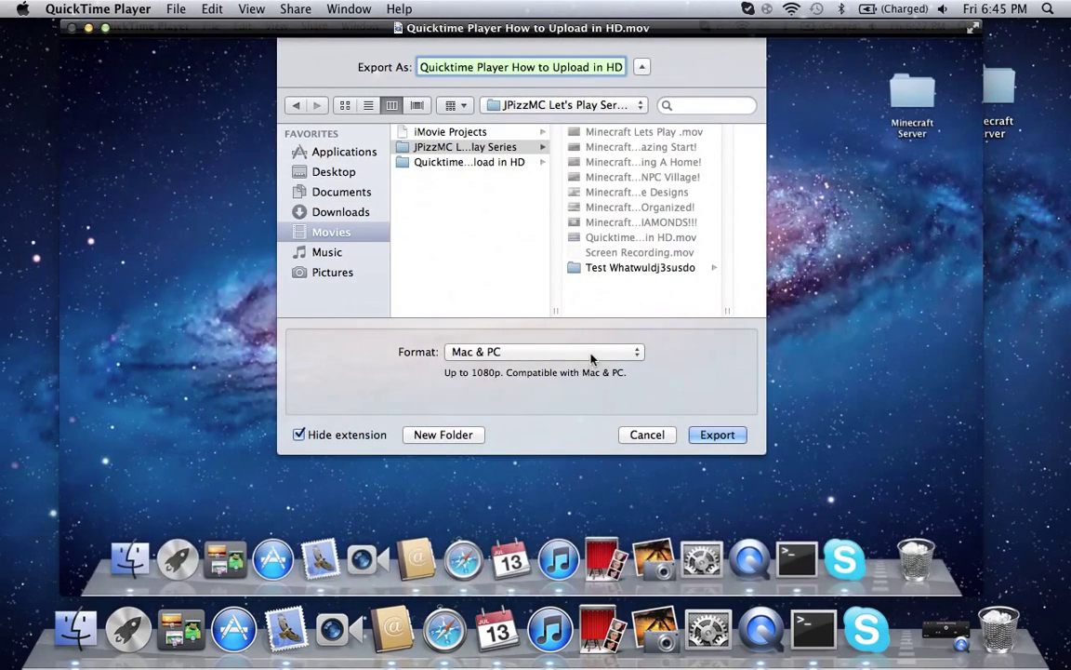
{"action": "left_click", "coordinate": [591, 354]}
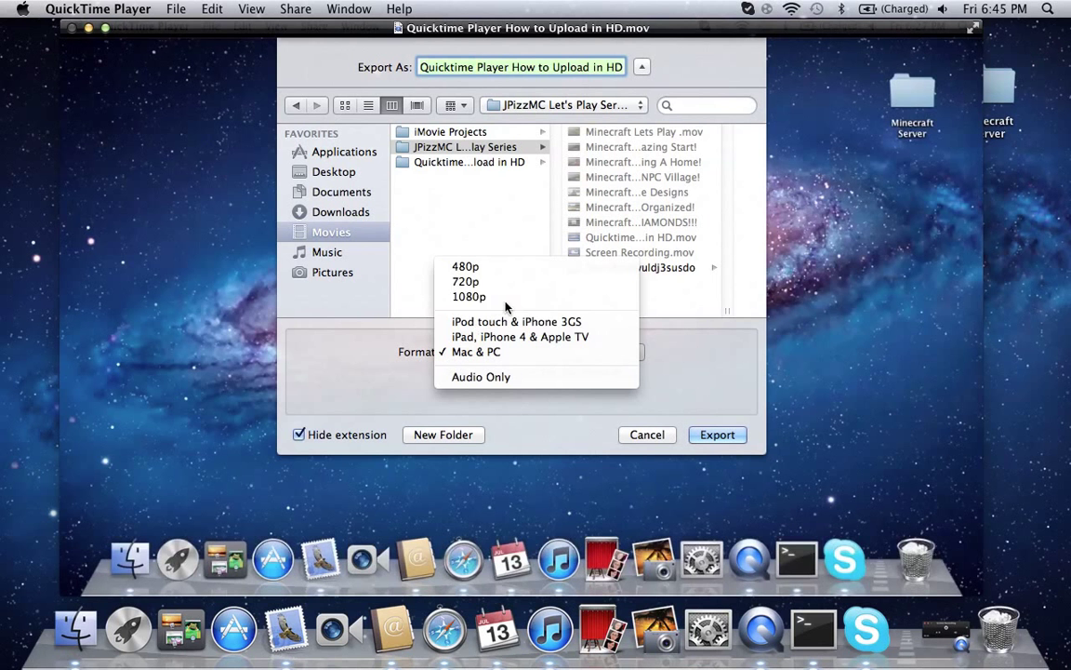
{"action": "left_click", "coordinate": [504, 356]}
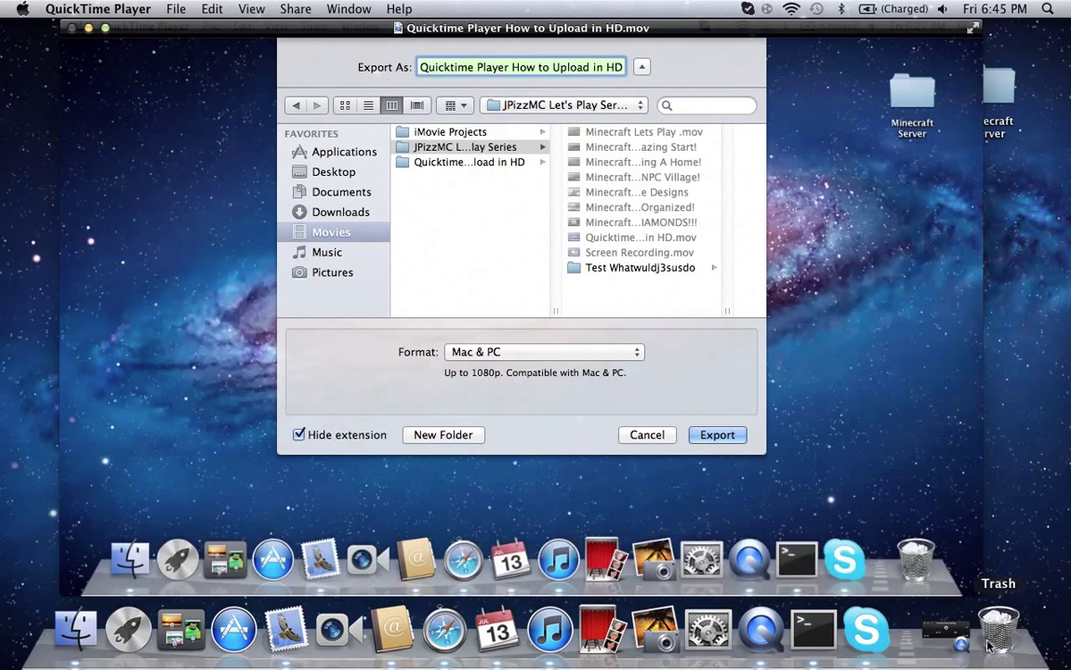
{"action": "left_click", "coordinate": [640, 352]}
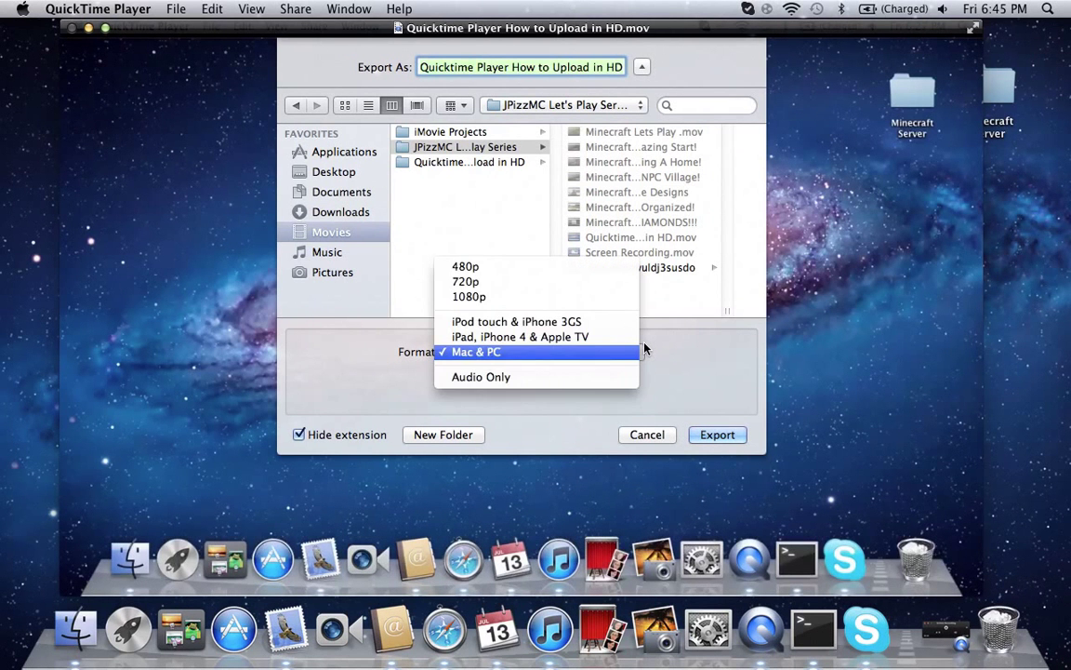
{"action": "left_click", "coordinate": [691, 359]}
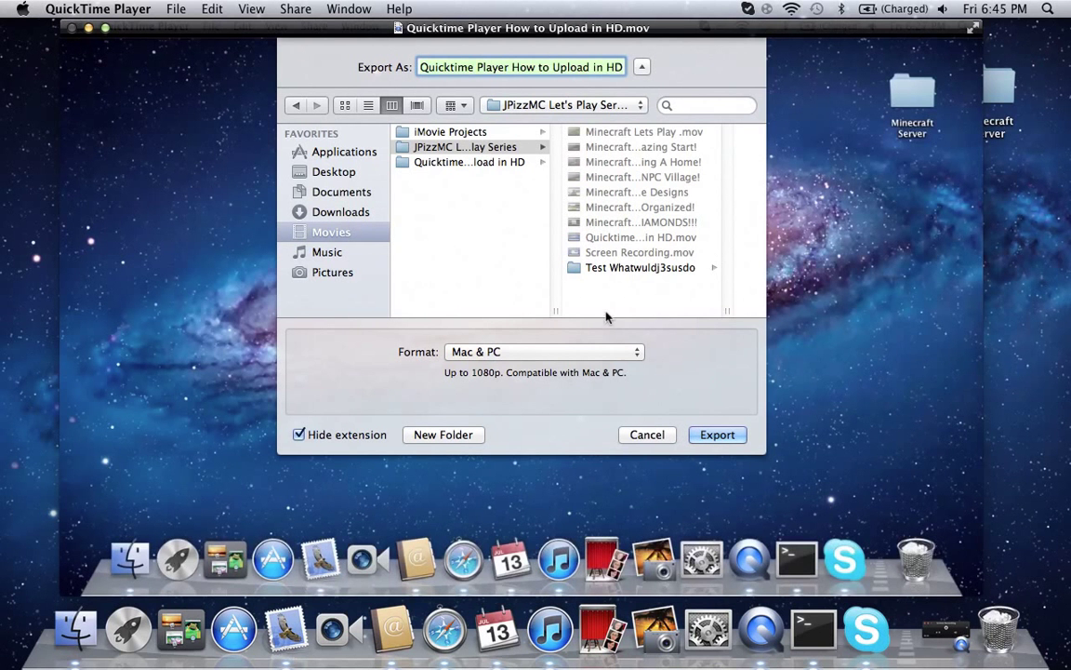
{"action": "mouse_move", "coordinate": [832, 462]}
{"action": "left_click", "coordinate": [580, 354]}
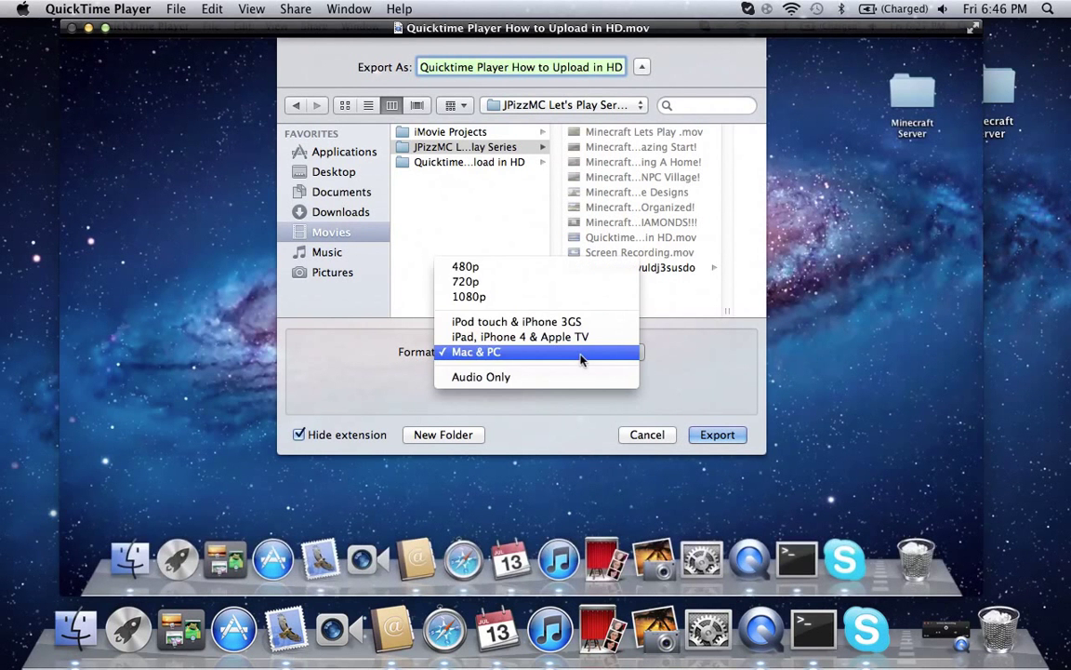
{"action": "left_click", "coordinate": [577, 353]}
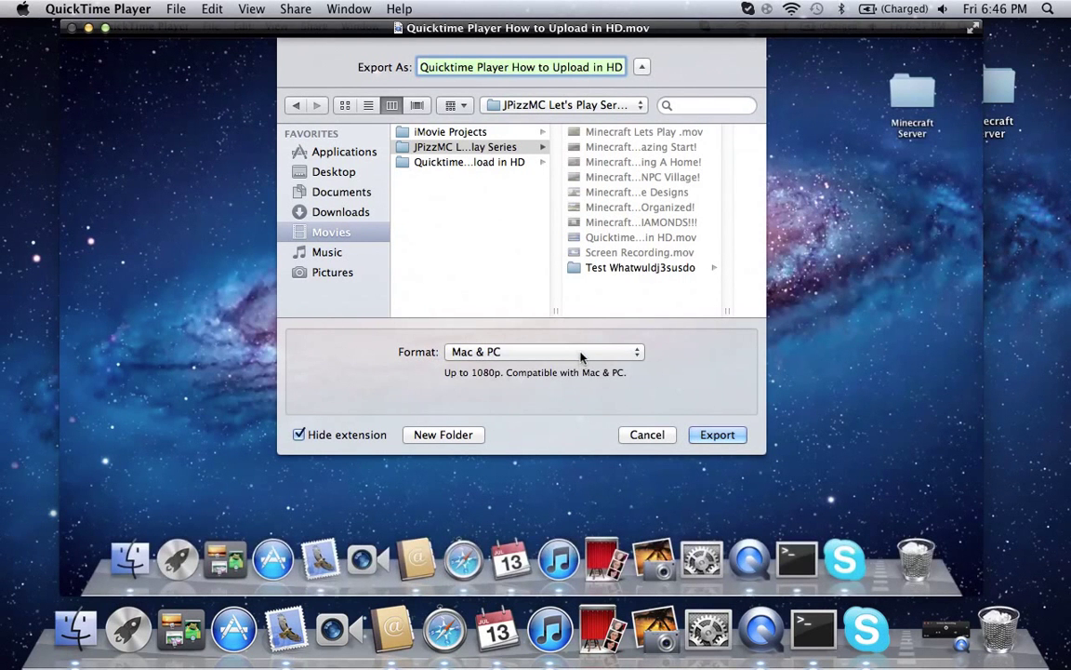